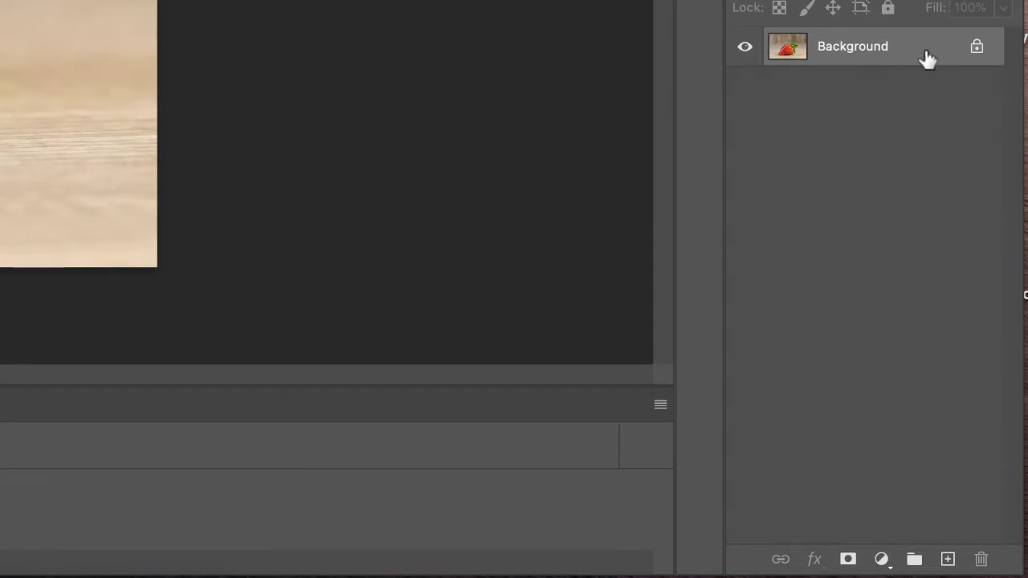
# Step: Duplicate the Background layer with the original hidden, and add a layer mask to the copy
pyautogui.moveTo(915, 51); pyautogui.dragTo(949, 558)
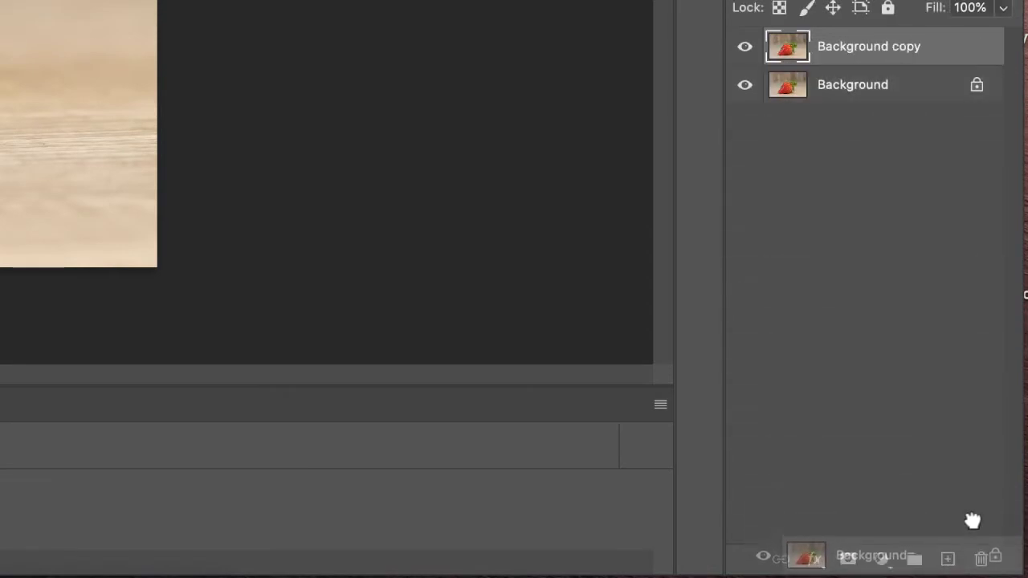
pyautogui.click(744, 85)
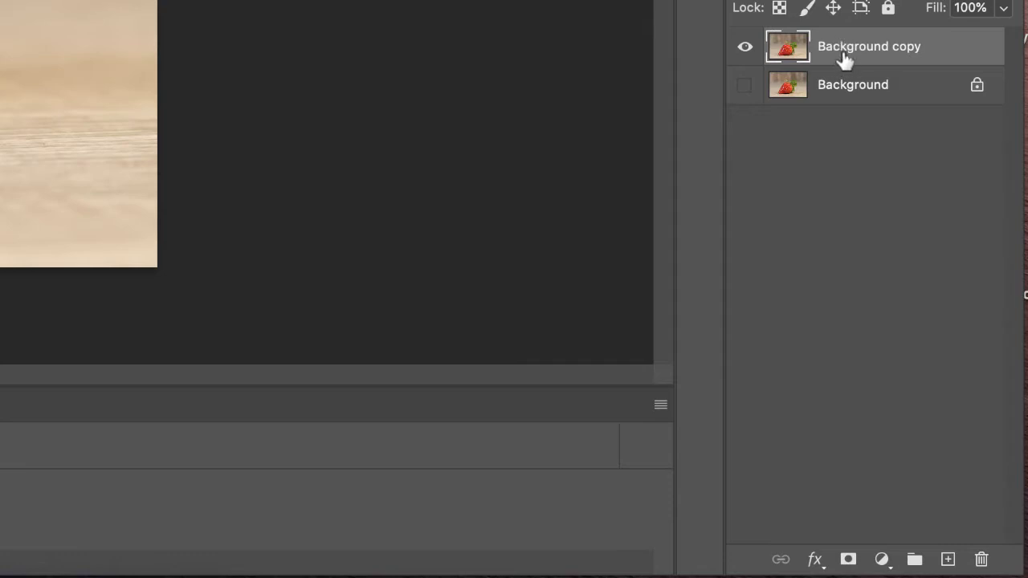
pyautogui.click(847, 560)
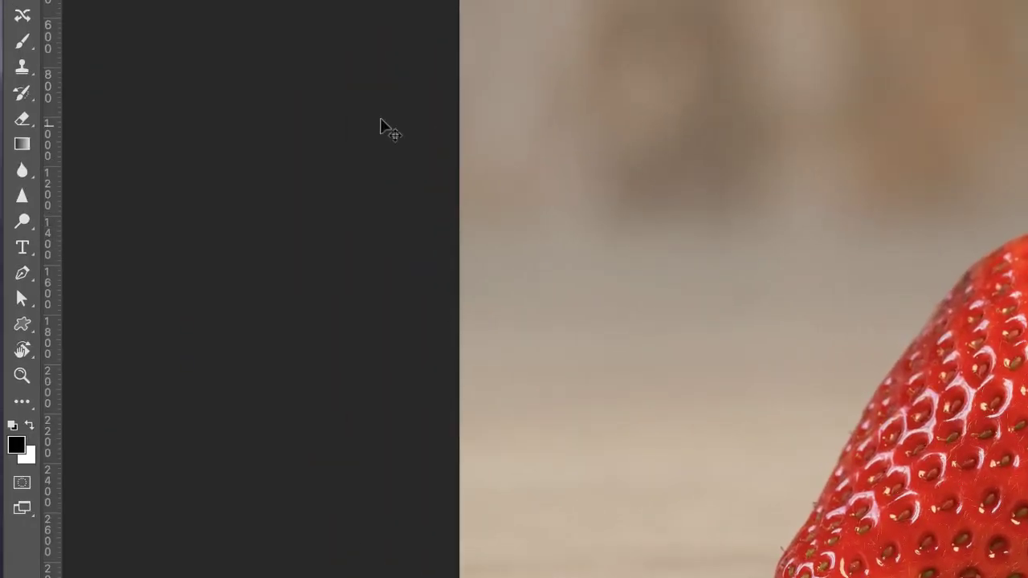
# Step: Roughly paint out the background around the strawberry with a black brush on the layer mask, and inspect the mask on its own
pyautogui.click(22, 43)
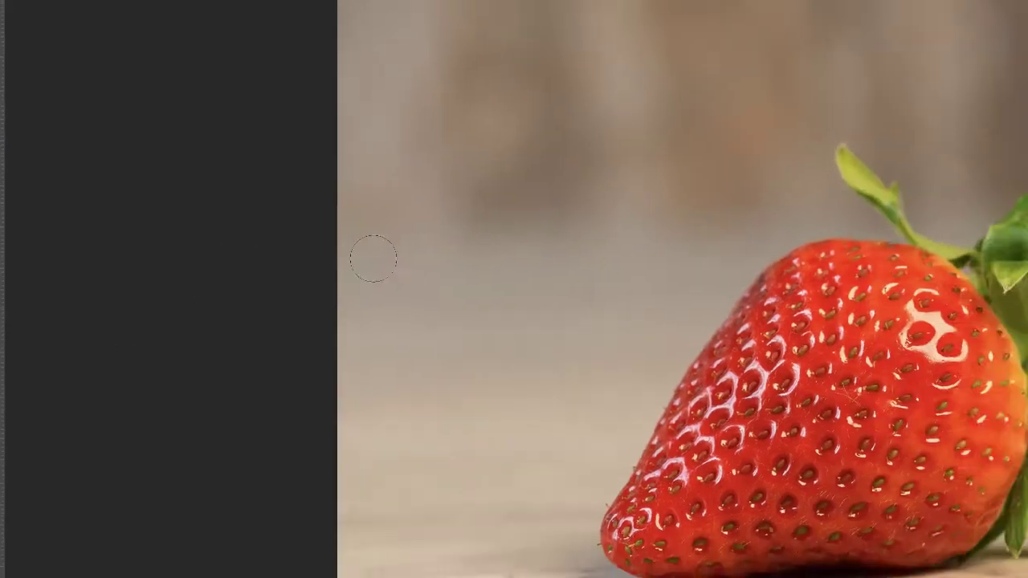
pyautogui.moveTo(502, 256)
pyautogui.mouseDown()
pyautogui.moveTo(477, 105)
pyautogui.moveTo(492, 105)
pyautogui.mouseUp()
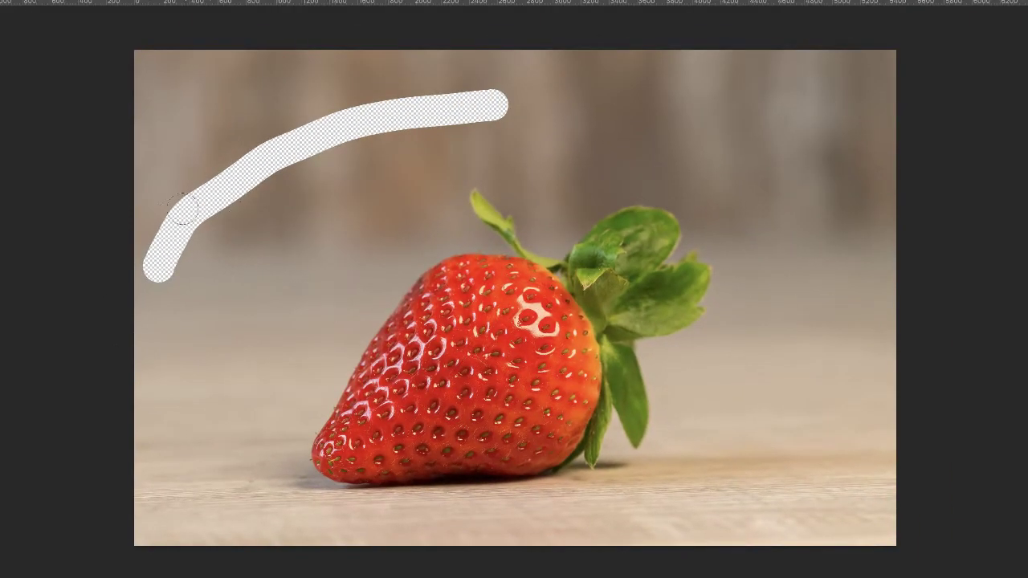
pyautogui.moveTo(156, 250)
pyautogui.mouseDown()
pyautogui.moveTo(126, 330)
pyautogui.moveTo(126, 301)
pyautogui.moveTo(185, 180)
pyautogui.moveTo(281, 101)
pyautogui.moveTo(146, 230)
pyautogui.moveTo(183, 219)
pyautogui.moveTo(321, 242)
pyautogui.mouseUp()
pyautogui.moveTo(196, 235)
pyautogui.mouseDown()
pyautogui.moveTo(69, 115)
pyautogui.moveTo(233, 120)
pyautogui.moveTo(297, 73)
pyautogui.moveTo(546, 49)
pyautogui.moveTo(867, 85)
pyautogui.moveTo(883, 402)
pyautogui.moveTo(726, 558)
pyautogui.moveTo(142, 528)
pyautogui.moveTo(155, 211)
pyautogui.moveTo(167, 514)
pyautogui.moveTo(287, 142)
pyautogui.moveTo(241, 350)
pyautogui.moveTo(323, 558)
pyautogui.moveTo(211, 450)
pyautogui.moveTo(569, 142)
pyautogui.moveTo(603, 193)
pyautogui.moveTo(639, 189)
pyautogui.mouseUp()
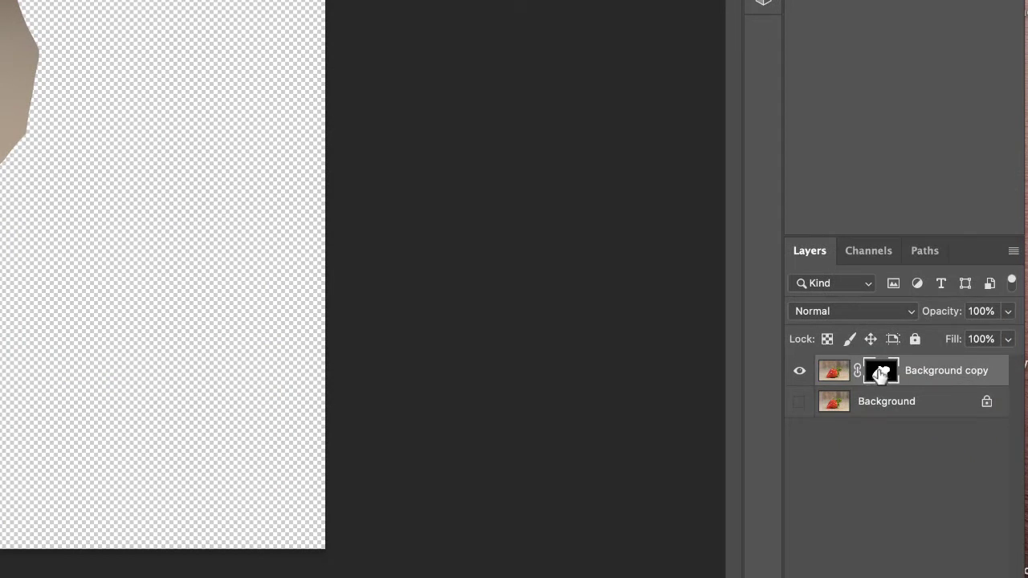
pyautogui.keyDown('alt'); pyautogui.click(881, 372); pyautogui.keyUp('alt')
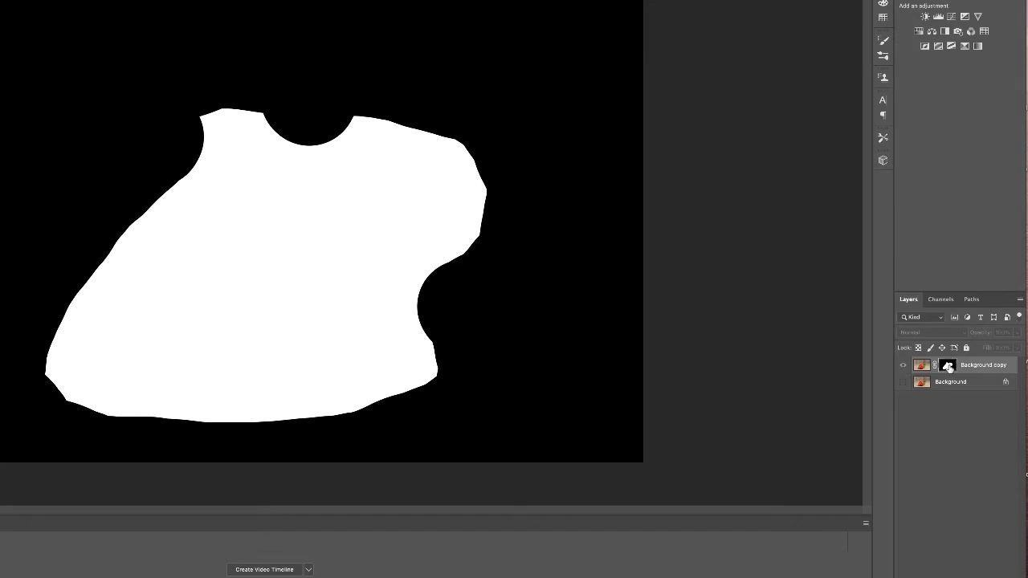
pyautogui.keyDown('alt'); pyautogui.click(948, 367); pyautogui.keyUp('alt')
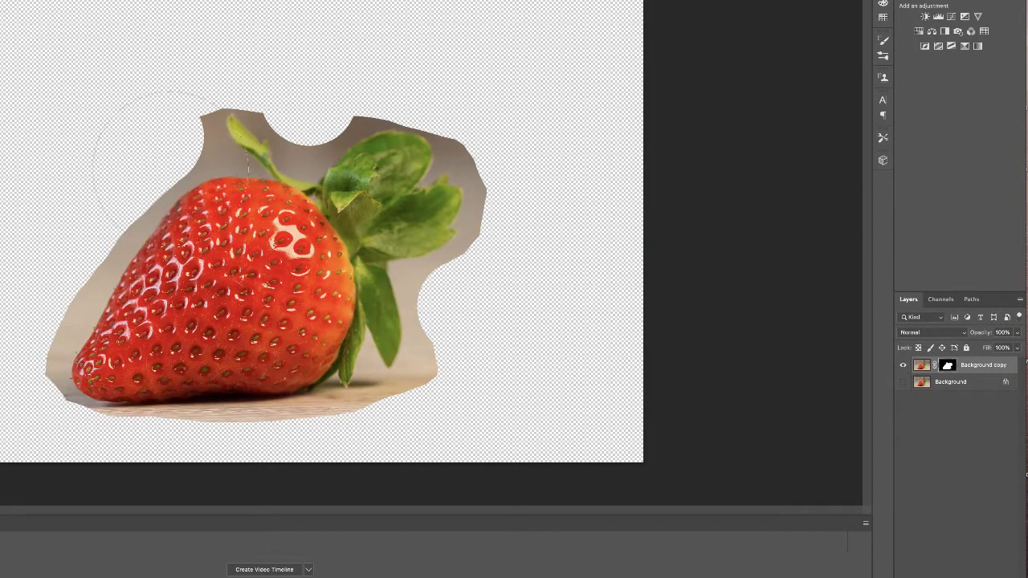
# Step: Mask out the leftover background along the lower left edge of the strawberry with a smaller brush
pyautogui.moveTo(95, 350); pyautogui.dragTo(155, 320)
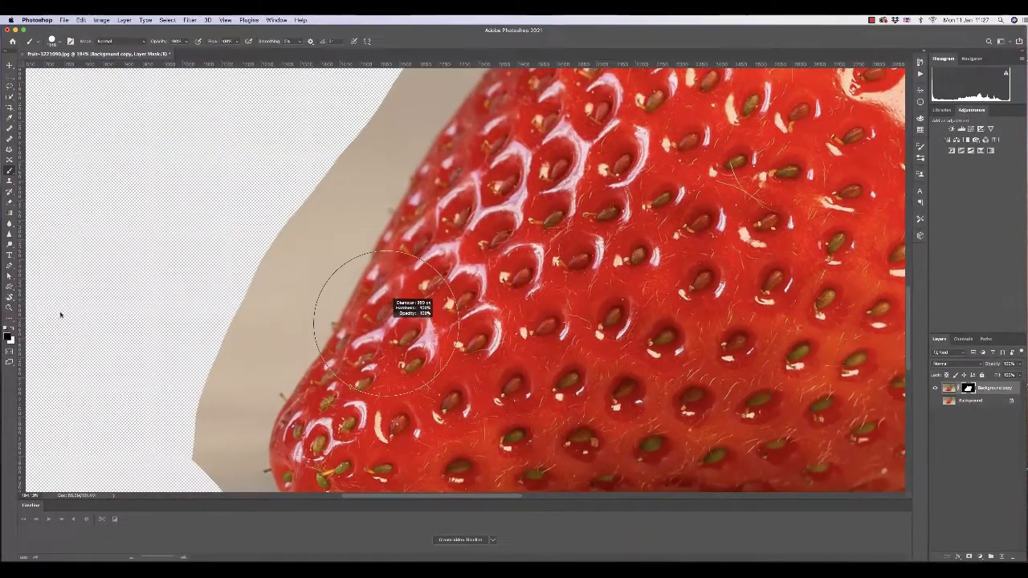
pyautogui.moveTo(313, 310); pyautogui.dragTo(211, 309)
pyautogui.moveTo(253, 273)
pyautogui.mouseDown()
pyautogui.moveTo(238, 315)
pyautogui.moveTo(264, 268)
pyautogui.moveTo(255, 297)
pyautogui.moveTo(291, 303)
pyautogui.moveTo(261, 291)
pyautogui.moveTo(256, 337)
pyautogui.moveTo(306, 339)
pyautogui.moveTo(260, 404)
pyautogui.moveTo(252, 468)
pyautogui.mouseUp()
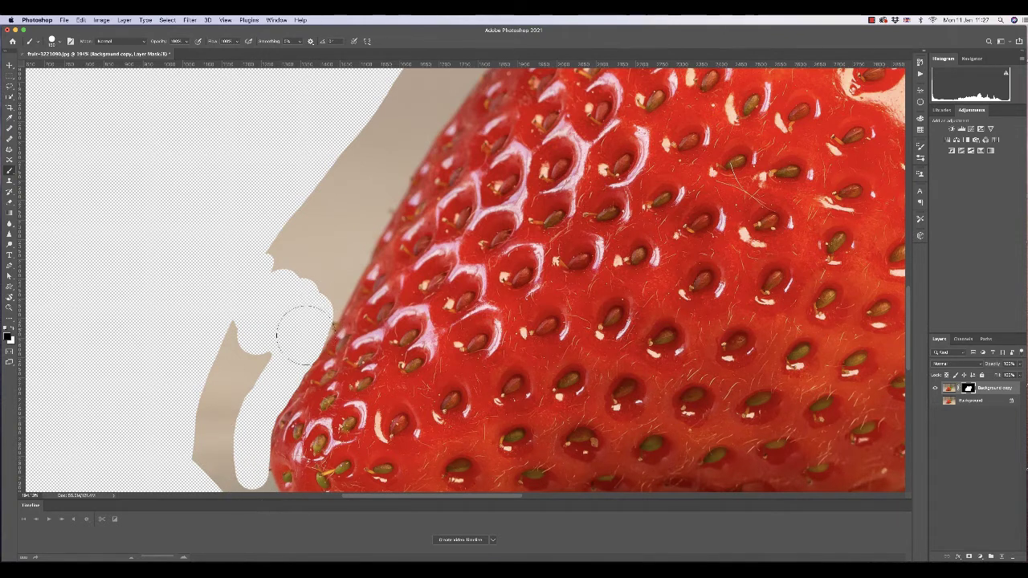
pyautogui.moveTo(321, 310)
pyautogui.mouseDown()
pyautogui.moveTo(335, 280)
pyautogui.moveTo(325, 305)
pyautogui.moveTo(348, 263)
pyautogui.mouseUp()
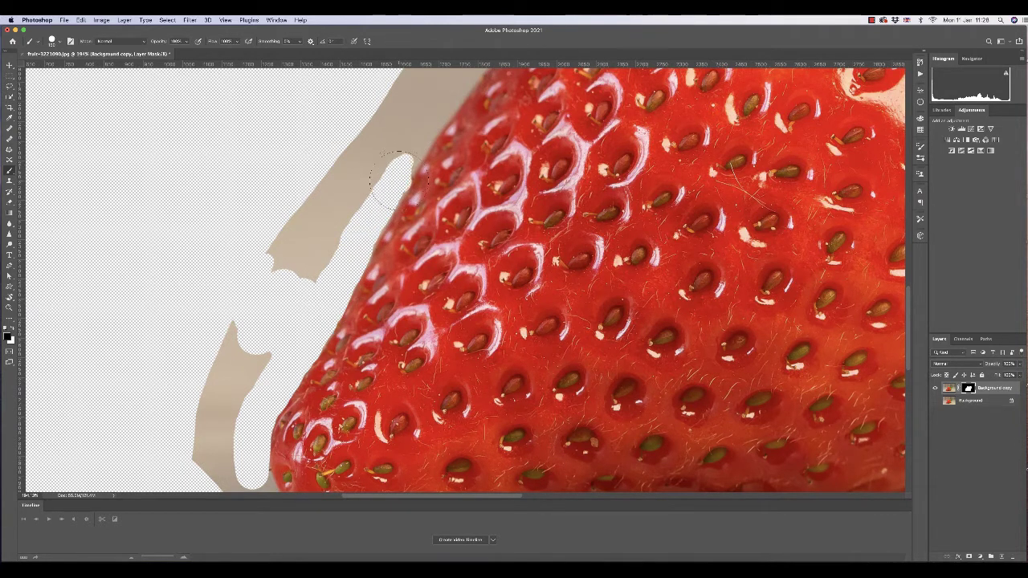
pyautogui.moveTo(374, 209)
pyautogui.mouseDown()
pyautogui.moveTo(329, 209)
pyautogui.moveTo(321, 198)
pyautogui.moveTo(262, 253)
pyautogui.moveTo(275, 275)
pyautogui.moveTo(299, 267)
pyautogui.moveTo(306, 278)
pyautogui.moveTo(305, 261)
pyautogui.moveTo(335, 232)
pyautogui.moveTo(250, 372)
pyautogui.moveTo(217, 374)
pyautogui.moveTo(213, 395)
pyautogui.moveTo(235, 379)
pyautogui.moveTo(226, 438)
pyautogui.mouseUp()
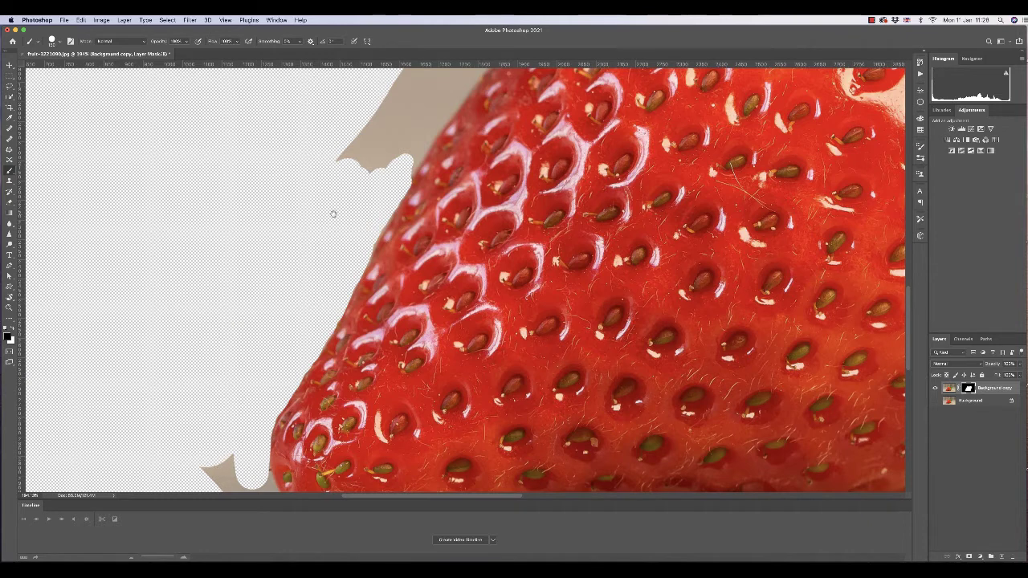
# Step: Continue masking out the background along the strawberry's upper left edge and onto its top
pyautogui.moveTo(333, 214); pyautogui.dragTo(277, 329)
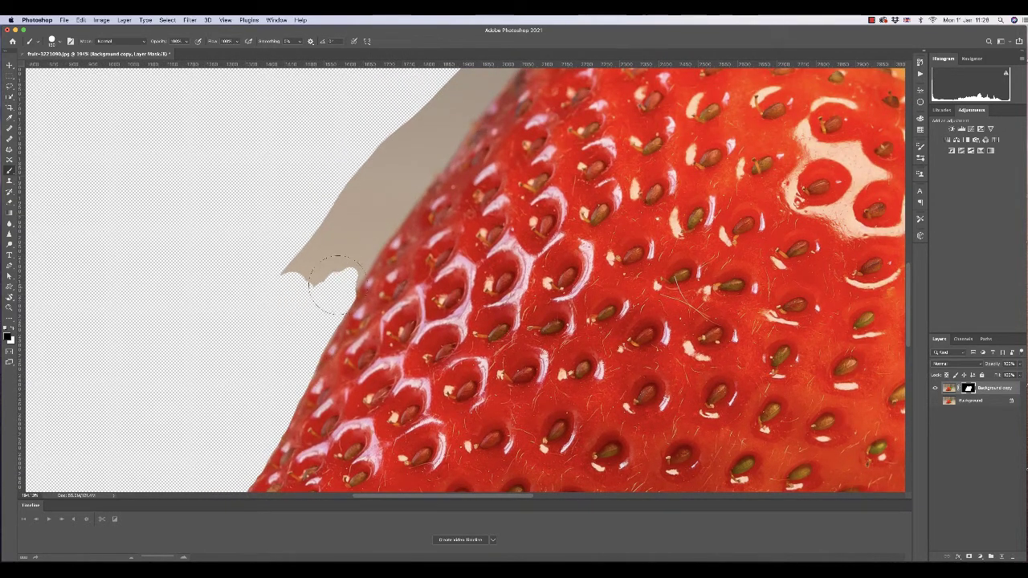
pyautogui.moveTo(342, 283)
pyautogui.mouseDown()
pyautogui.moveTo(382, 218)
pyautogui.moveTo(376, 186)
pyautogui.moveTo(424, 143)
pyautogui.mouseUp()
pyautogui.moveTo(424, 143); pyautogui.dragTo(301, 313)
pyautogui.moveTo(315, 292)
pyautogui.mouseDown()
pyautogui.moveTo(373, 239)
pyautogui.moveTo(537, 165)
pyautogui.mouseUp()
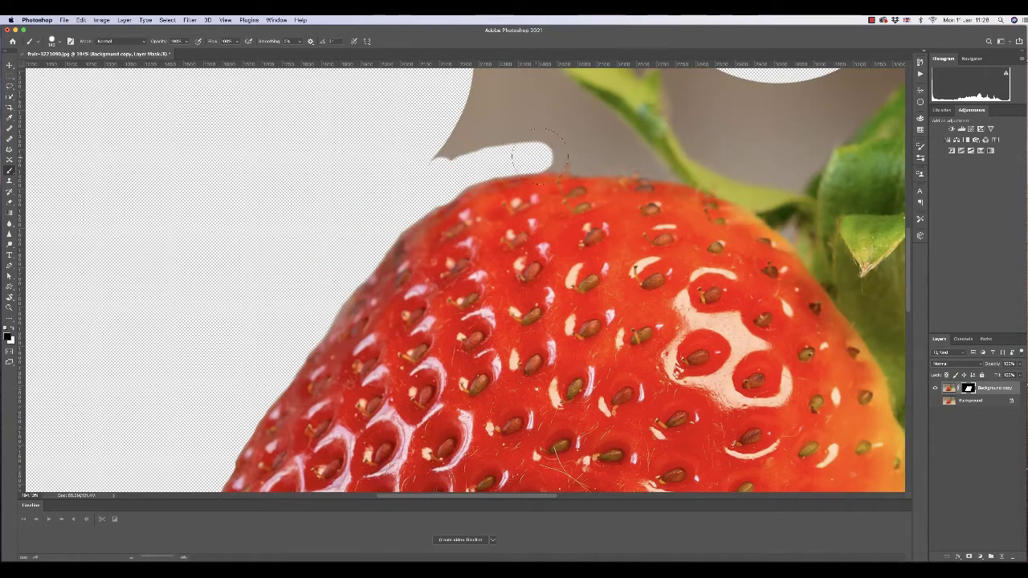
# Step: Mask out the background around the thin upper leaf and along the top of the large leaf, adjusting the brush size
pyautogui.press('[')
pyautogui.press('[')
pyautogui.press('[')
pyautogui.press('[')
pyautogui.press('[')
pyautogui.click(634, 165)
pyautogui.moveTo(486, 133)
pyautogui.mouseDown()
pyautogui.moveTo(602, 165)
pyautogui.moveTo(610, 128)
pyautogui.moveTo(637, 217)
pyautogui.moveTo(525, 134)
pyautogui.moveTo(542, 218)
pyautogui.mouseUp()
pyautogui.press(']')
pyautogui.press(']')
pyautogui.moveTo(542, 218)
pyautogui.mouseDown()
pyautogui.moveTo(529, 238)
pyautogui.moveTo(557, 118)
pyautogui.moveTo(610, 164)
pyautogui.mouseUp()
pyautogui.moveTo(610, 164)
pyautogui.mouseDown()
pyautogui.moveTo(423, 146)
pyautogui.moveTo(471, 172)
pyautogui.moveTo(501, 142)
pyautogui.moveTo(526, 265)
pyautogui.moveTo(546, 295)
pyautogui.moveTo(593, 241)
pyautogui.mouseUp()
pyautogui.press('[')
pyautogui.press('[')
pyautogui.moveTo(604, 298)
pyautogui.mouseDown()
pyautogui.moveTo(759, 180)
pyautogui.moveTo(771, 131)
pyautogui.moveTo(490, 185)
pyautogui.mouseUp()
pyautogui.moveTo(474, 229)
pyautogui.mouseDown()
pyautogui.moveTo(605, 200)
pyautogui.moveTo(553, 209)
pyautogui.moveTo(667, 241)
pyautogui.moveTo(769, 320)
pyautogui.mouseUp()
pyautogui.moveTo(770, 320); pyautogui.dragTo(616, 179)
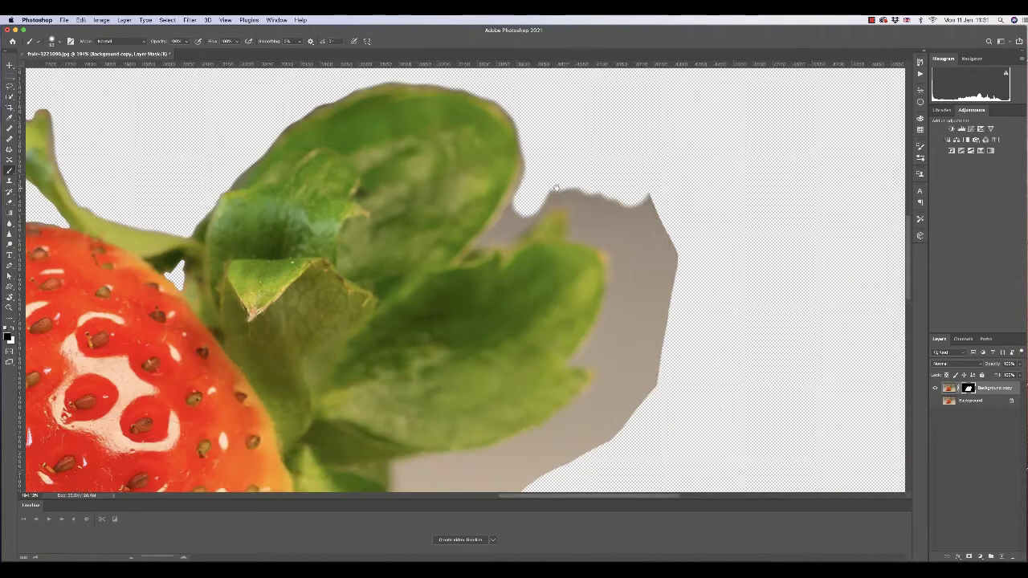
# Step: Mask out the background around the right-hand leaves and the hanging leaf with a finer brush
pyautogui.press('[')
pyautogui.press('[')
pyautogui.press('[')
pyautogui.press('[')
pyautogui.press('[')
pyautogui.press('[')
pyautogui.press('[')
pyautogui.moveTo(539, 190)
pyautogui.mouseDown()
pyautogui.moveTo(521, 220)
pyautogui.moveTo(587, 201)
pyautogui.moveTo(647, 227)
pyautogui.moveTo(583, 107)
pyautogui.mouseUp()
pyautogui.moveTo(552, 140)
pyautogui.mouseDown()
pyautogui.moveTo(518, 237)
pyautogui.moveTo(598, 223)
pyautogui.moveTo(551, 284)
pyautogui.moveTo(394, 358)
pyautogui.mouseUp()
pyautogui.moveTo(395, 358)
pyautogui.mouseDown()
pyautogui.moveTo(426, 204)
pyautogui.moveTo(475, 245)
pyautogui.moveTo(425, 385)
pyautogui.mouseUp()
pyautogui.moveTo(426, 385); pyautogui.dragTo(411, 308)
pyautogui.moveTo(437, 251)
pyautogui.mouseDown()
pyautogui.moveTo(438, 281)
pyautogui.moveTo(378, 348)
pyautogui.moveTo(329, 337)
pyautogui.moveTo(295, 241)
pyautogui.moveTo(316, 342)
pyautogui.moveTo(268, 402)
pyautogui.mouseUp()
pyautogui.moveTo(268, 401)
pyautogui.mouseDown()
pyautogui.moveTo(472, 250)
pyautogui.moveTo(402, 305)
pyautogui.mouseUp()
# Step: Mask out the wooden surface beneath the right half of the strawberry with an adjusted brush
pyautogui.moveTo(402, 305); pyautogui.dragTo(395, 342)
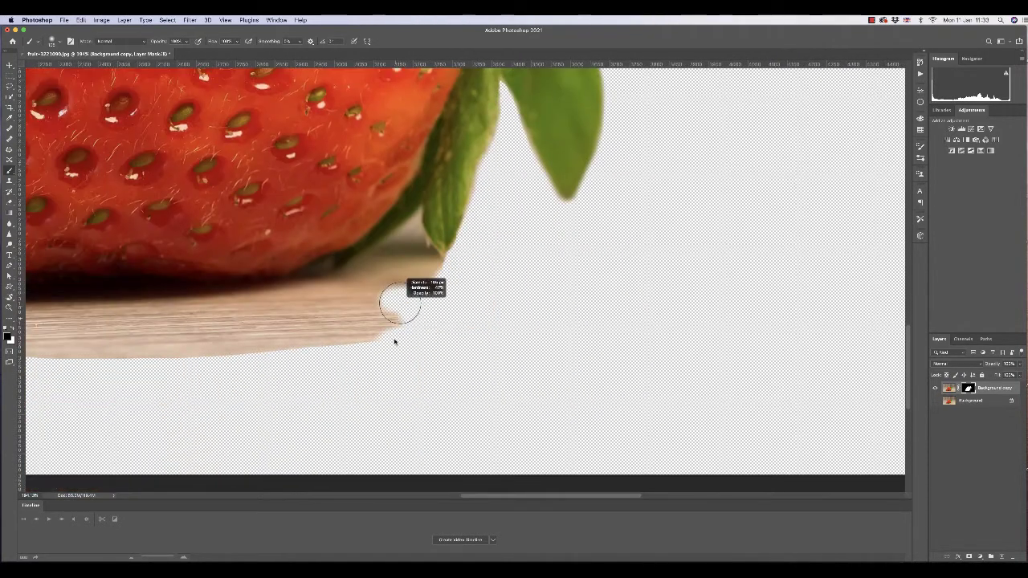
pyautogui.moveTo(405, 281)
pyautogui.mouseDown()
pyautogui.moveTo(436, 262)
pyautogui.moveTo(416, 233)
pyautogui.mouseUp()
pyautogui.moveTo(413, 234)
pyautogui.mouseDown()
pyautogui.moveTo(376, 256)
pyautogui.moveTo(357, 202)
pyautogui.moveTo(243, 293)
pyautogui.moveTo(367, 290)
pyautogui.moveTo(281, 330)
pyautogui.mouseUp()
pyautogui.moveTo(204, 333)
pyautogui.mouseDown()
pyautogui.moveTo(525, 273)
pyautogui.moveTo(504, 273)
pyautogui.mouseUp()
pyautogui.moveTo(562, 229); pyautogui.dragTo(332, 232)
pyautogui.moveTo(493, 290); pyautogui.dragTo(522, 290)
pyautogui.moveTo(522, 281); pyautogui.dragTo(418, 308)
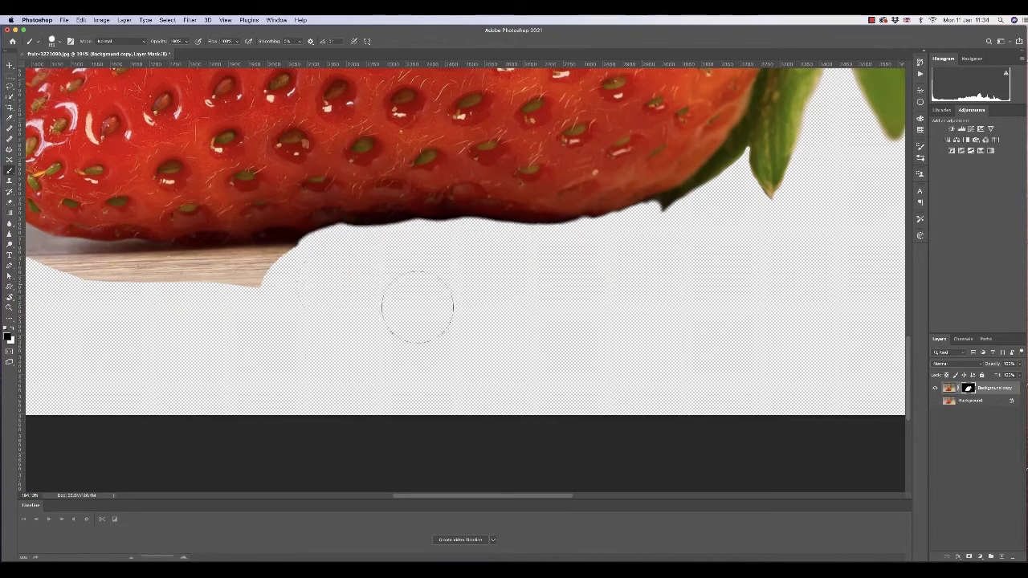
# Step: Mask out the remaining wooden surface beneath the left half of the strawberry
pyautogui.moveTo(273, 301); pyautogui.dragTo(589, 277)
pyautogui.moveTo(578, 265); pyautogui.dragTo(258, 170)
pyautogui.moveTo(538, 256); pyautogui.dragTo(461, 256)
pyautogui.moveTo(612, 223)
pyautogui.mouseDown()
pyautogui.moveTo(487, 223)
pyautogui.moveTo(382, 220)
pyautogui.mouseUp()
pyautogui.moveTo(360, 236); pyautogui.dragTo(550, 324)
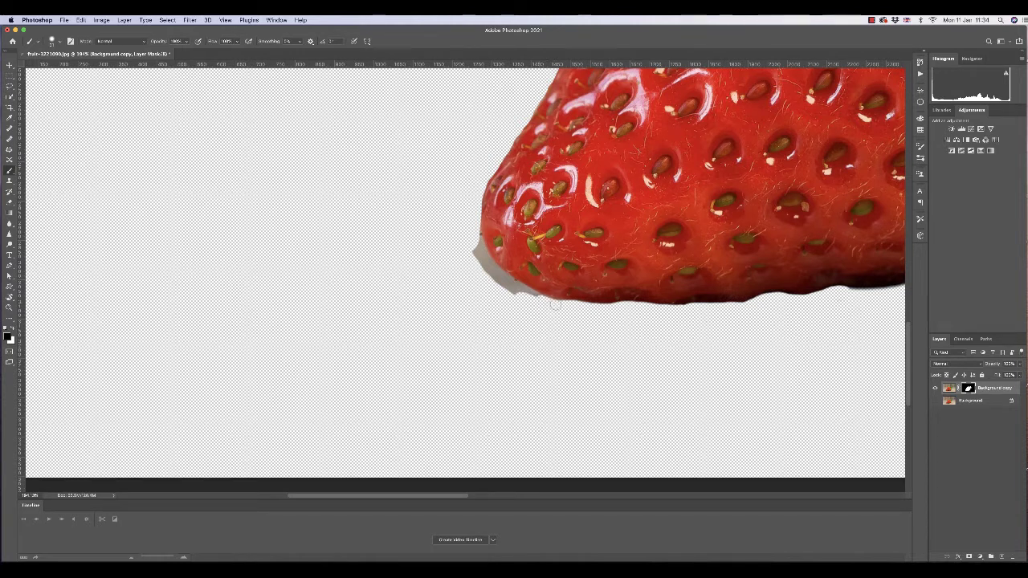
# Step: Mask out the leftover grey shadow around the strawberry's pointed tip, undoing and redoing the stroke that cuts into the fruit
pyautogui.moveTo(536, 309); pyautogui.dragTo(537, 299)
pyautogui.moveTo(523, 293); pyautogui.dragTo(519, 288)
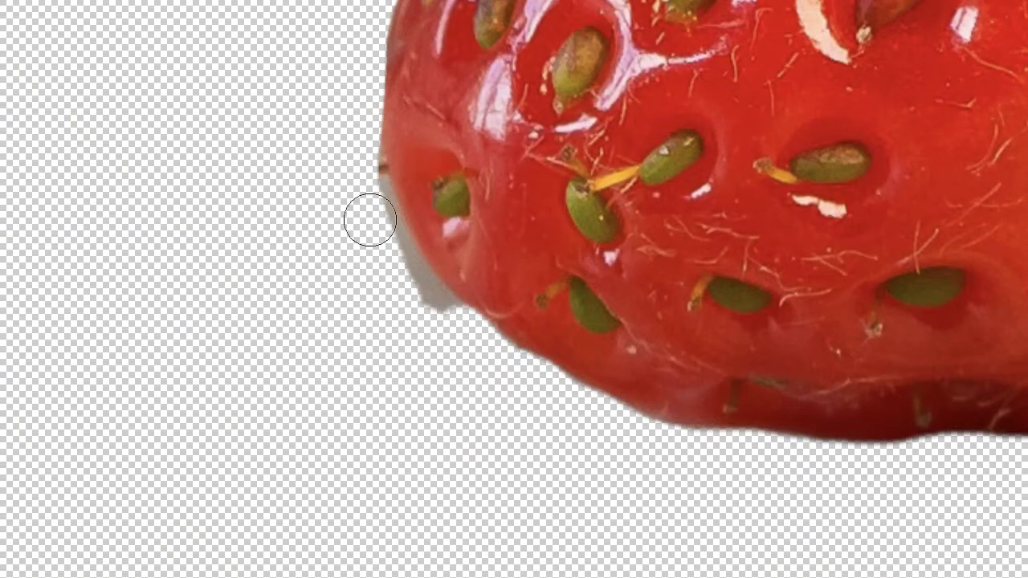
pyautogui.moveTo(370, 215)
pyautogui.mouseDown()
pyautogui.moveTo(394, 285)
pyautogui.moveTo(362, 183)
pyautogui.moveTo(402, 270)
pyautogui.moveTo(448, 327)
pyautogui.mouseUp()
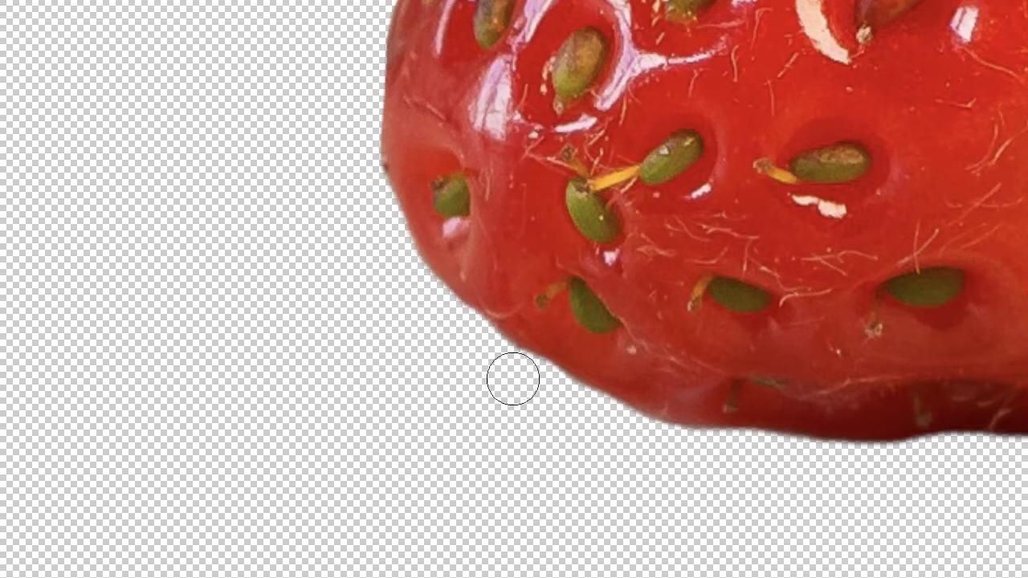
pyautogui.moveTo(507, 371); pyautogui.dragTo(431, 295)
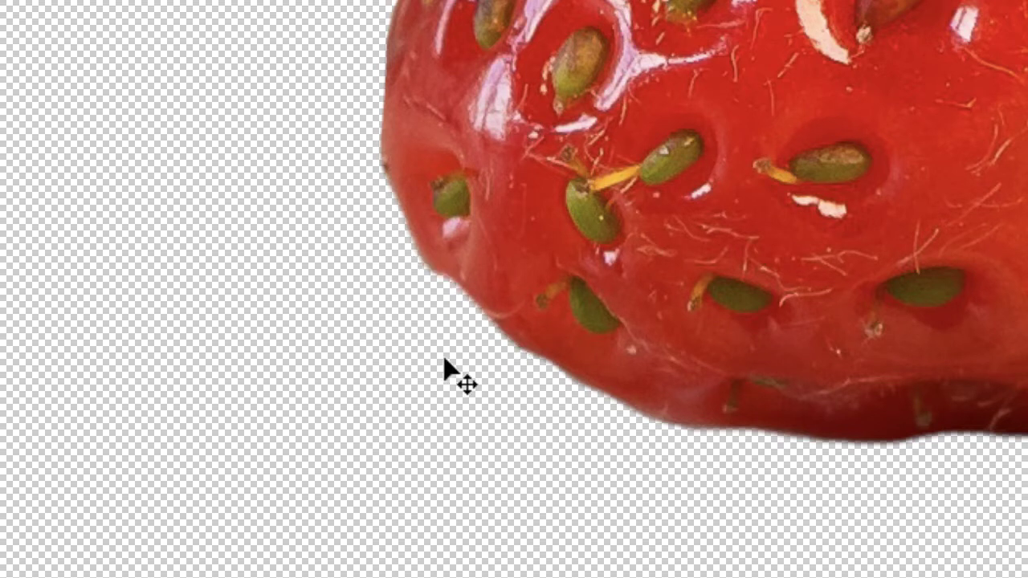
pyautogui.hotkey('ctrl', 'z')
pyautogui.moveTo(350, 264)
pyautogui.mouseDown()
pyautogui.moveTo(374, 212)
pyautogui.moveTo(349, 147)
pyautogui.moveTo(415, 291)
pyautogui.moveTo(519, 384)
pyautogui.moveTo(463, 338)
pyautogui.moveTo(585, 418)
pyautogui.mouseUp()
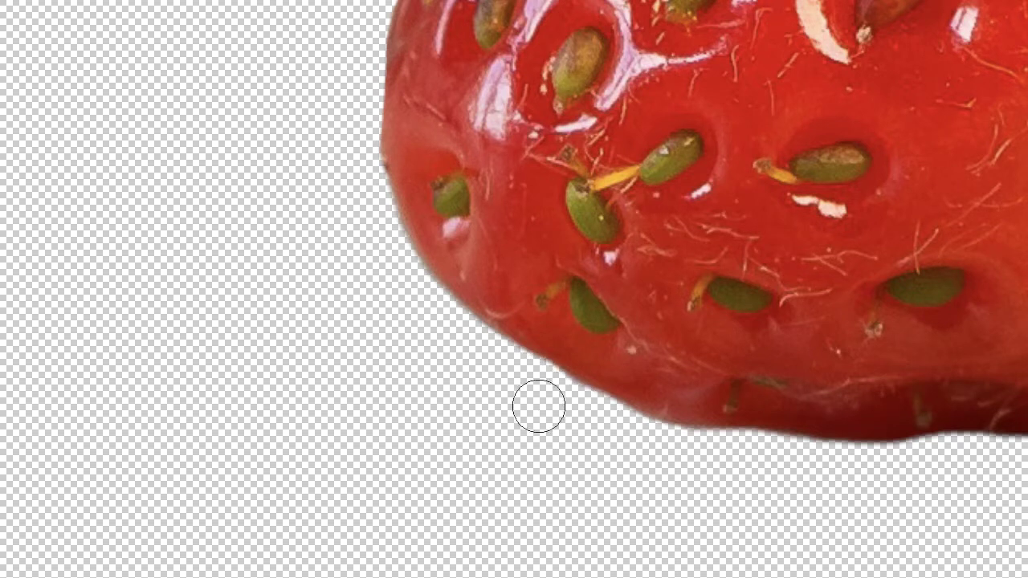
# Step: Touch up the mask along the right edge of the large upper leaf with a resized brush
pyautogui.press('z')
pyautogui.moveTo(531, 444)
pyautogui.mouseDown()
pyautogui.moveTo(307, 426)
pyautogui.moveTo(316, 421)
pyautogui.mouseUp()
pyautogui.moveTo(633, 286); pyautogui.dragTo(777, 239)
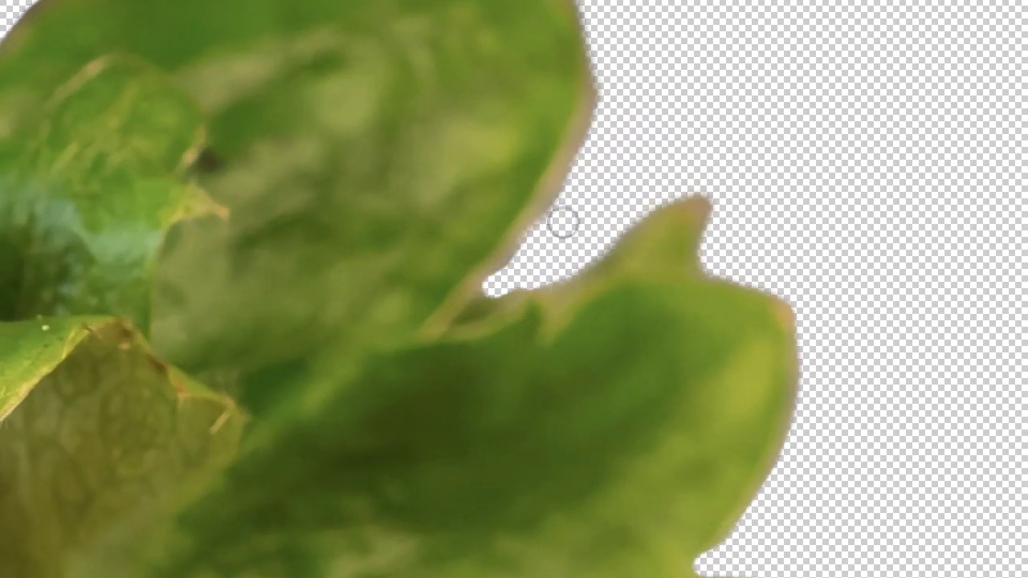
pyautogui.moveTo(661, 101); pyautogui.dragTo(670, 102)
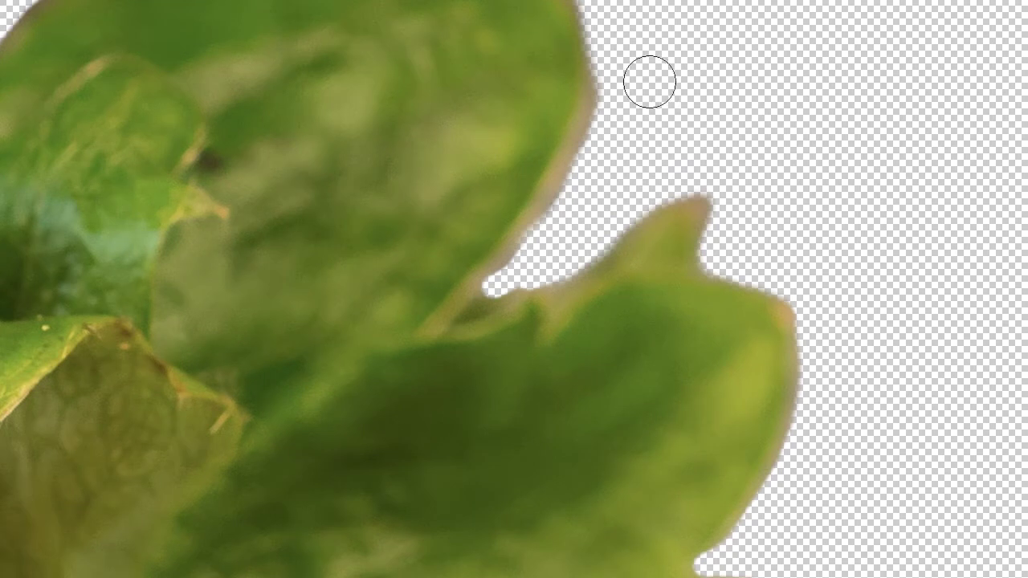
pyautogui.moveTo(641, 66)
pyautogui.mouseDown()
pyautogui.moveTo(621, 136)
pyautogui.moveTo(612, 105)
pyautogui.mouseUp()
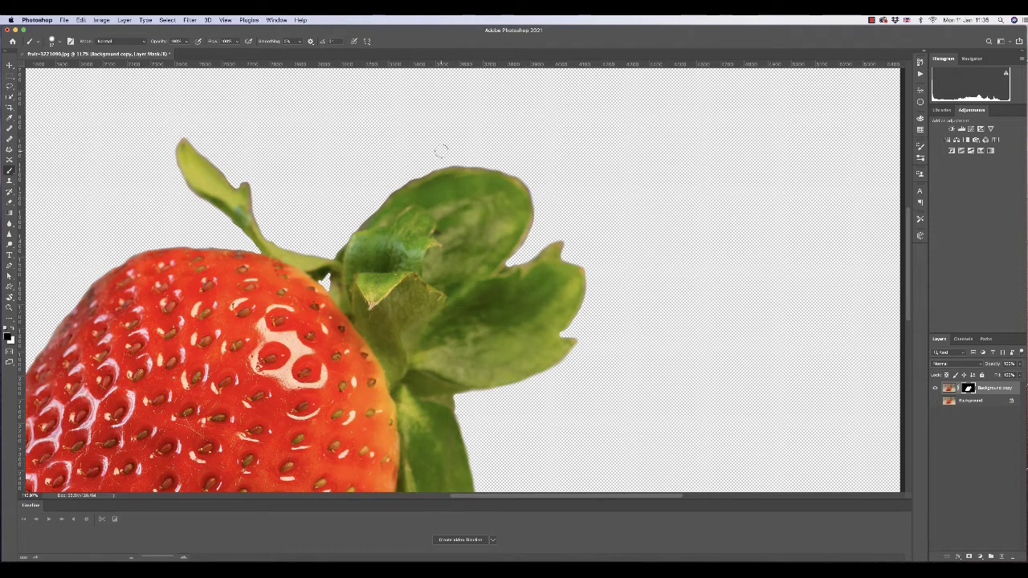
# Step: Hide a streak of the large upper leaf with black on the mask and restore it by painting white
pyautogui.moveTo(432, 172); pyautogui.dragTo(407, 226)
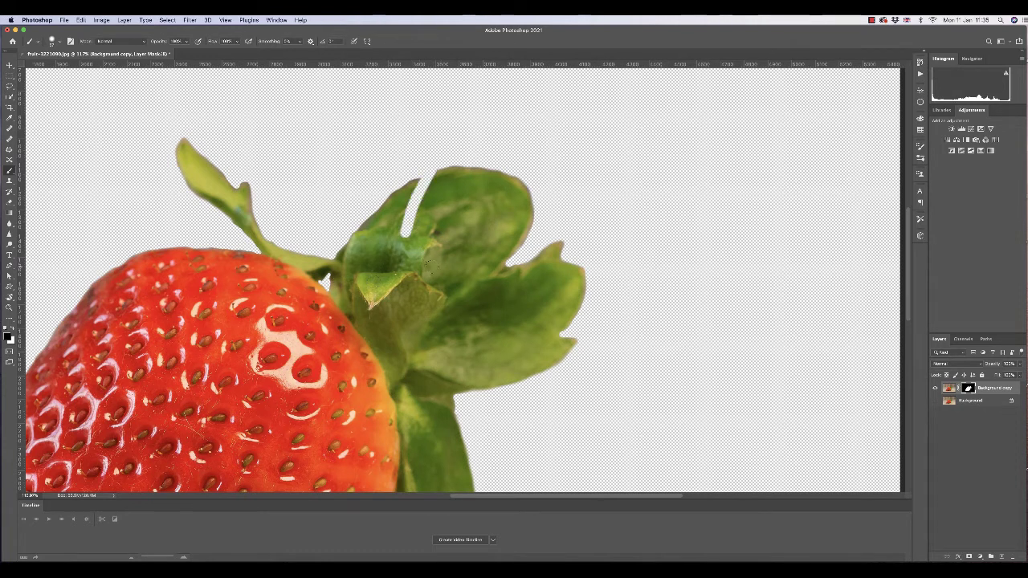
pyautogui.press('super+z')
pyautogui.moveTo(438, 165); pyautogui.dragTo(426, 239)
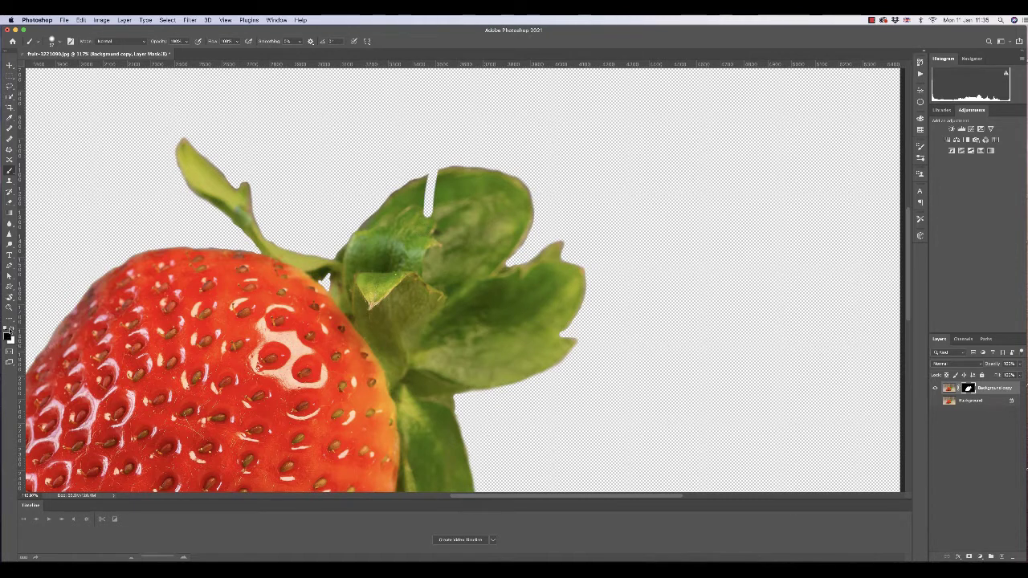
pyautogui.moveTo(428, 215); pyautogui.dragTo(441, 170)
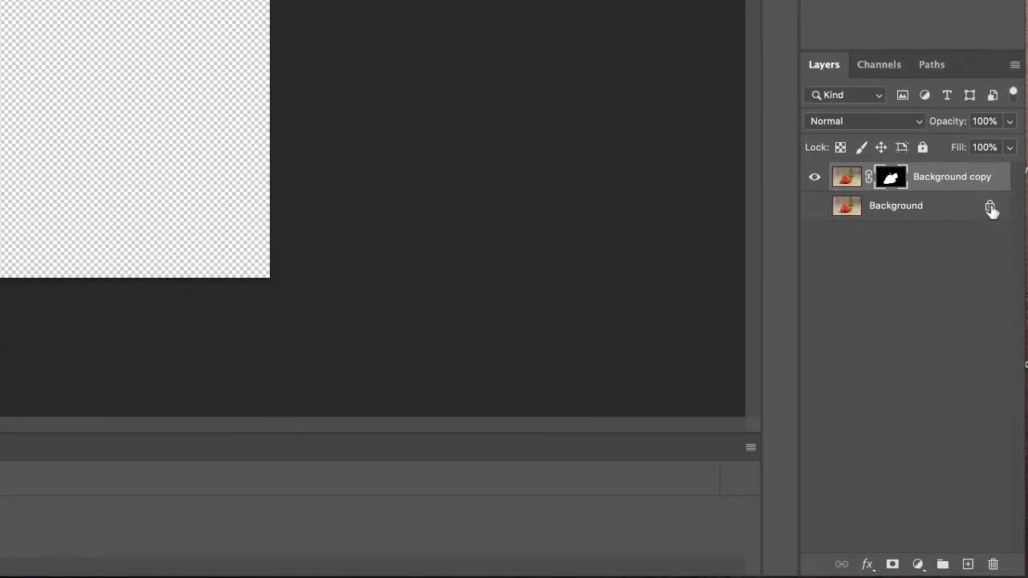
# Step: Unlock the Background layer and duplicate it
pyautogui.click(990, 207)
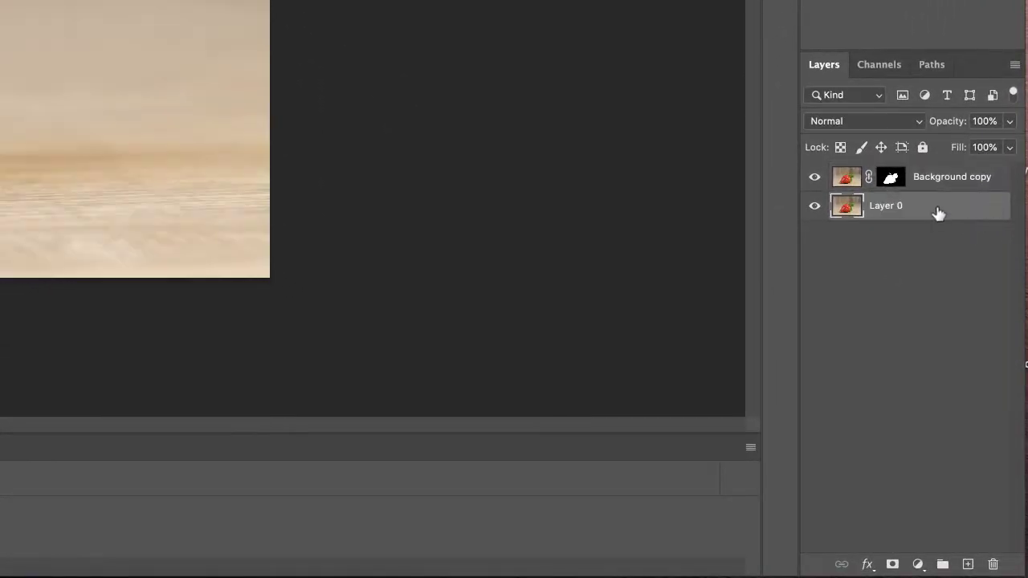
pyautogui.moveTo(935, 209); pyautogui.dragTo(968, 562)
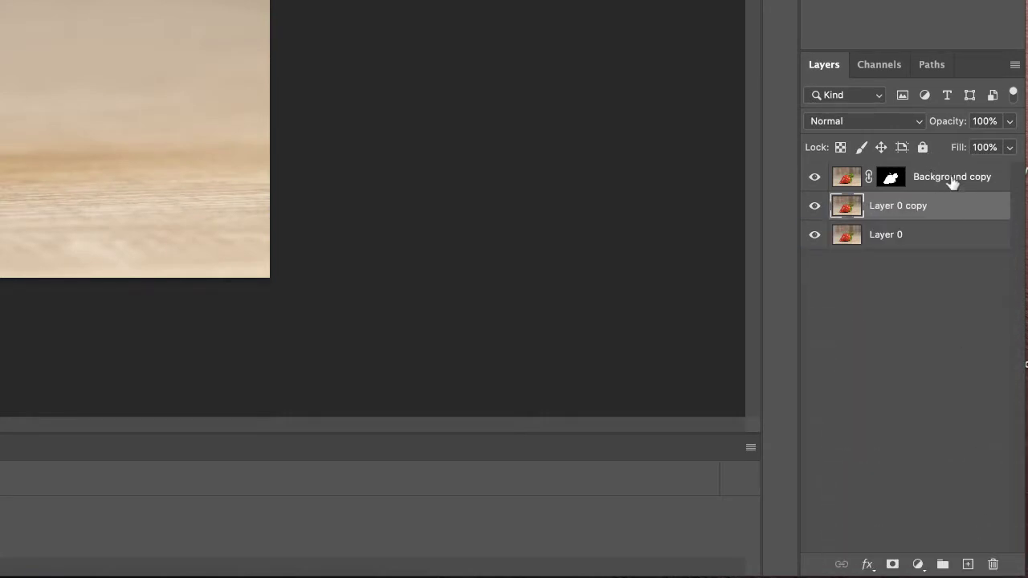
# Step: Move the masked Background copy layer to the bottom of the layer stack and hide Layer 0
pyautogui.click(950, 179)
pyautogui.moveTo(996, 183); pyautogui.dragTo(975, 262)
pyautogui.click(814, 206)
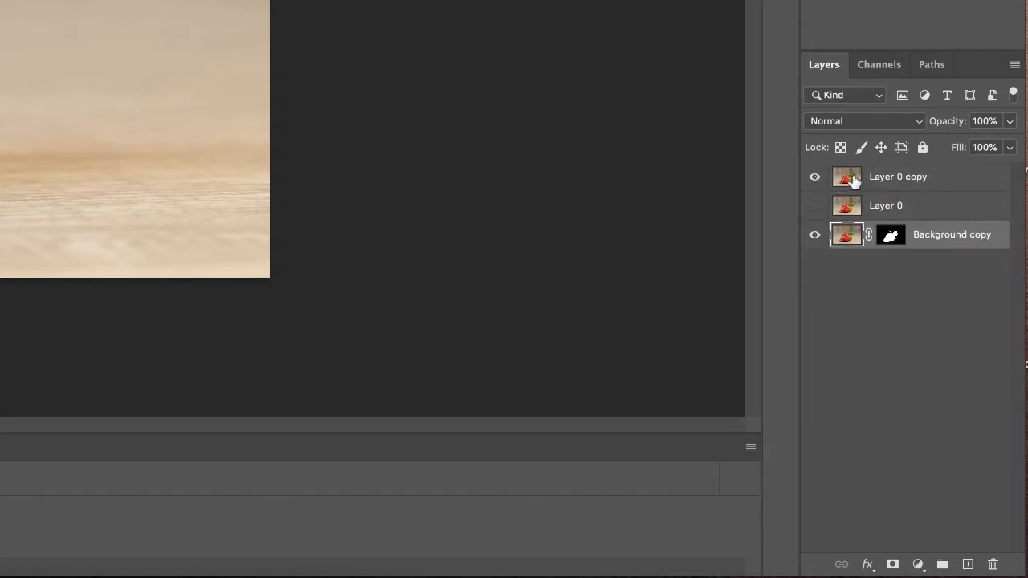
# Step: Start a Quick Selection of the strawberry and its leaves on Layer 0 copy with an enlarged brush
pyautogui.click(848, 178)
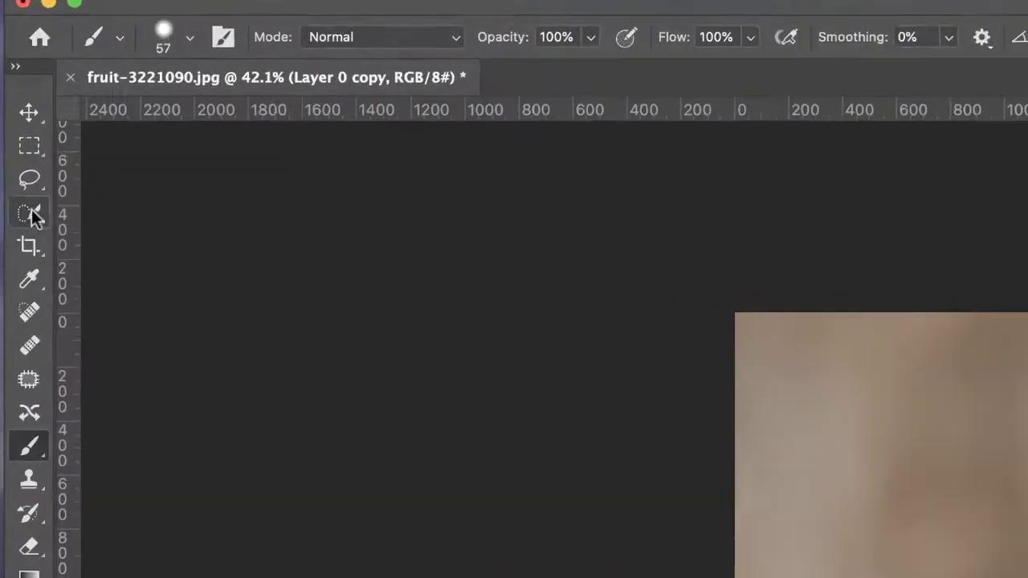
pyautogui.click(37, 266)
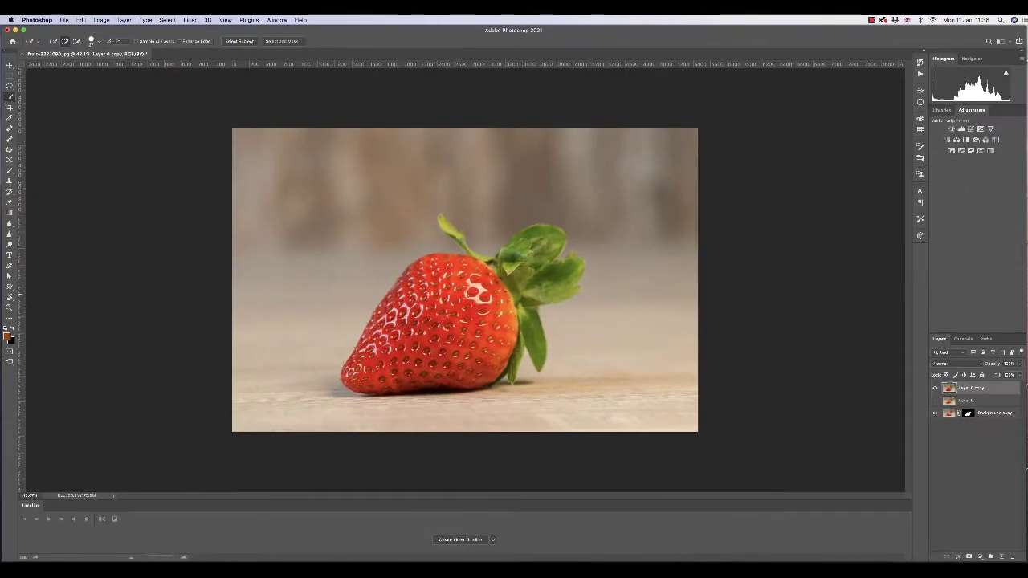
pyautogui.moveTo(426, 295)
pyautogui.keyDown('ctrl'); pyautogui.keyDown('alt'); pyautogui.mouseDown()
pyautogui.moveTo(514, 297)
pyautogui.moveTo(435, 305)
pyautogui.moveTo(451, 300)
pyautogui.mouseUp(); pyautogui.keyUp('alt'); pyautogui.keyUp('ctrl')
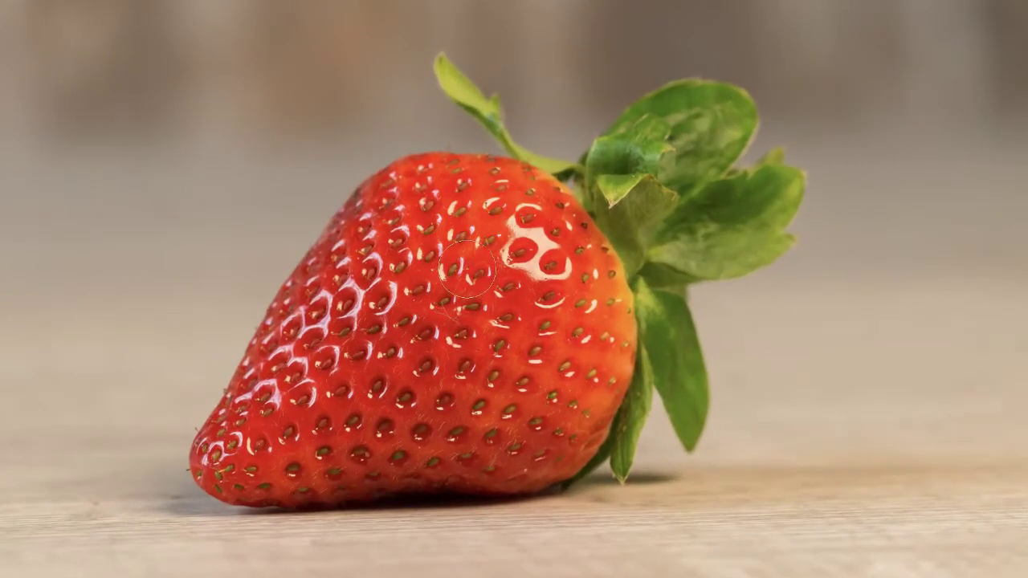
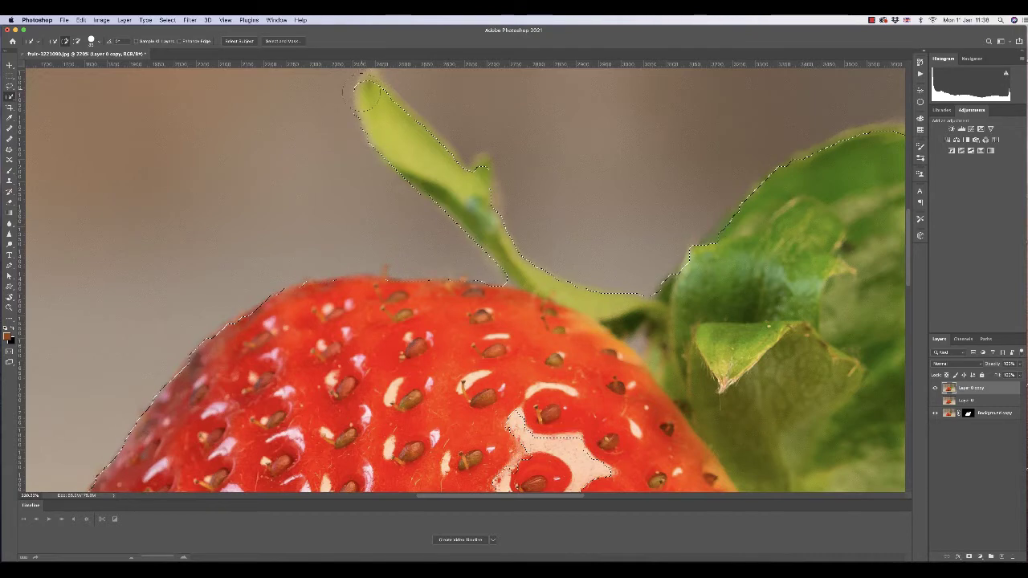
# Step: Refine the selection around the thin pale leaf, including its tip and side spike and excluding the surrounding background
pyautogui.click(364, 83)
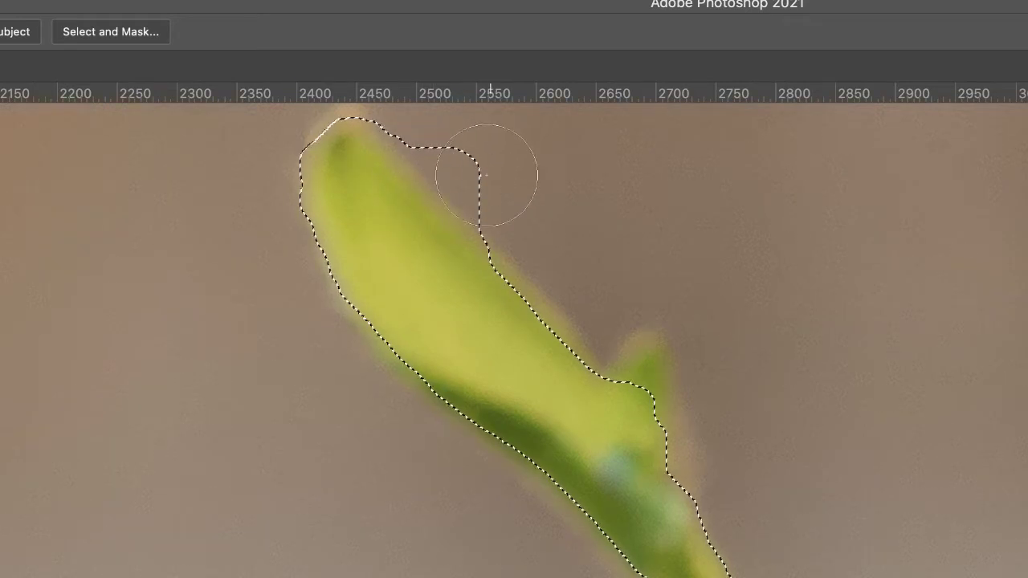
pyautogui.moveTo(498, 171); pyautogui.dragTo(471, 177)
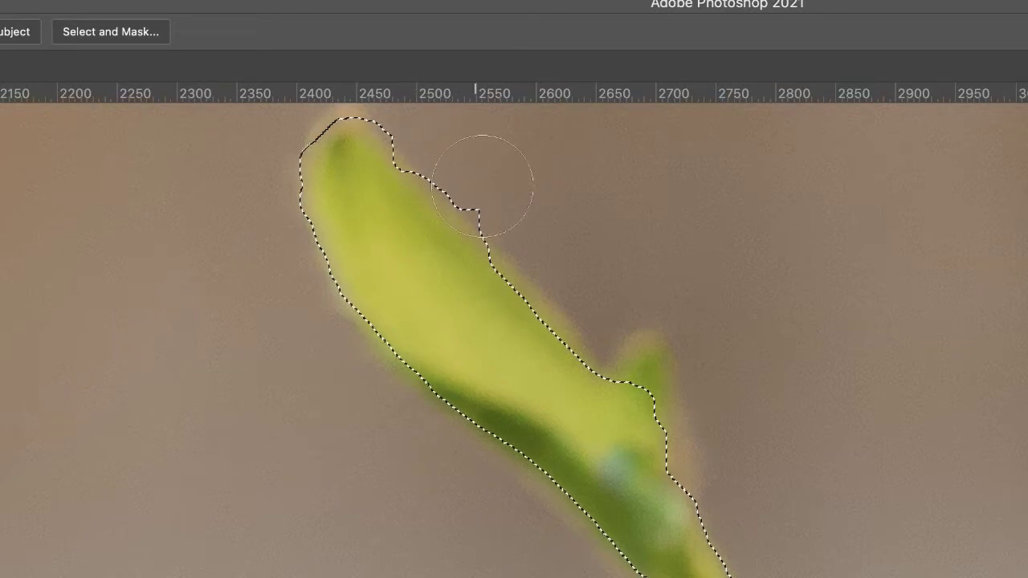
pyautogui.moveTo(523, 201); pyautogui.dragTo(493, 203)
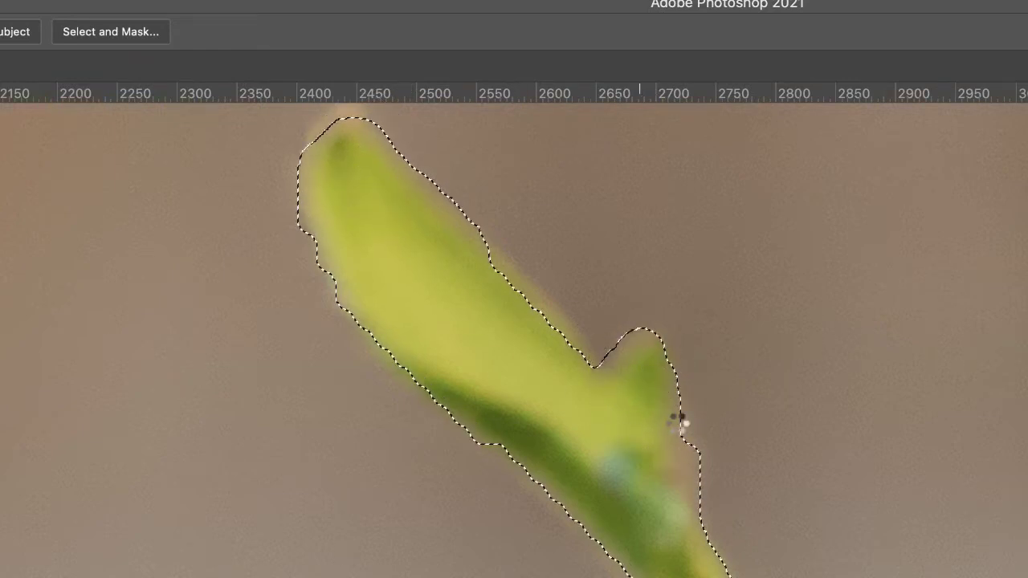
pyautogui.press(']')
pyautogui.press(']')
pyautogui.press(']')
pyautogui.press(']')
pyautogui.click(710, 409)
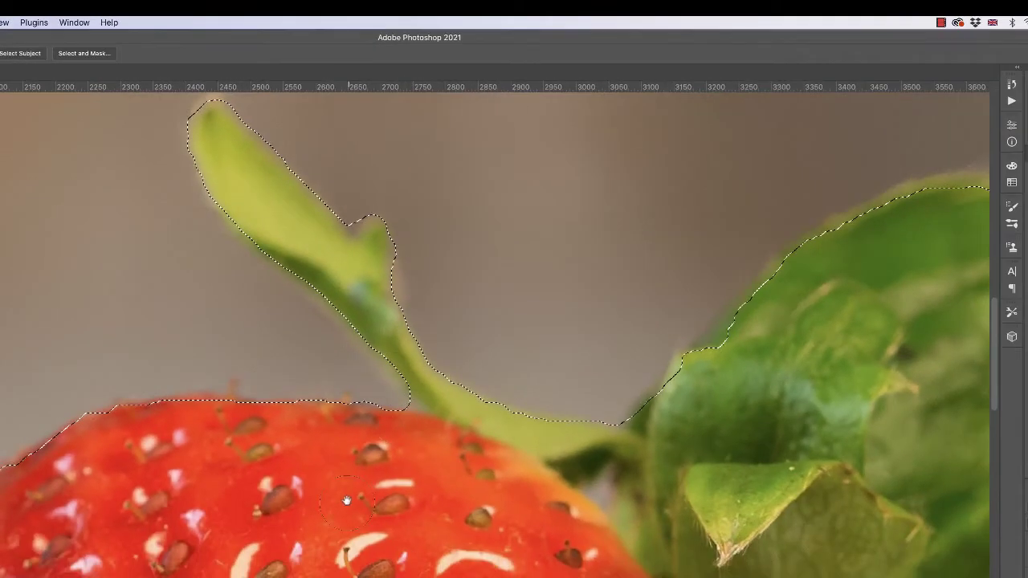
# Step: Clean up the selection along the strawberry's underside so it follows the fruit's dark lower edge
pyautogui.scroll(-10, 346, 500)
pyautogui.hscroll(5, 346, 500)
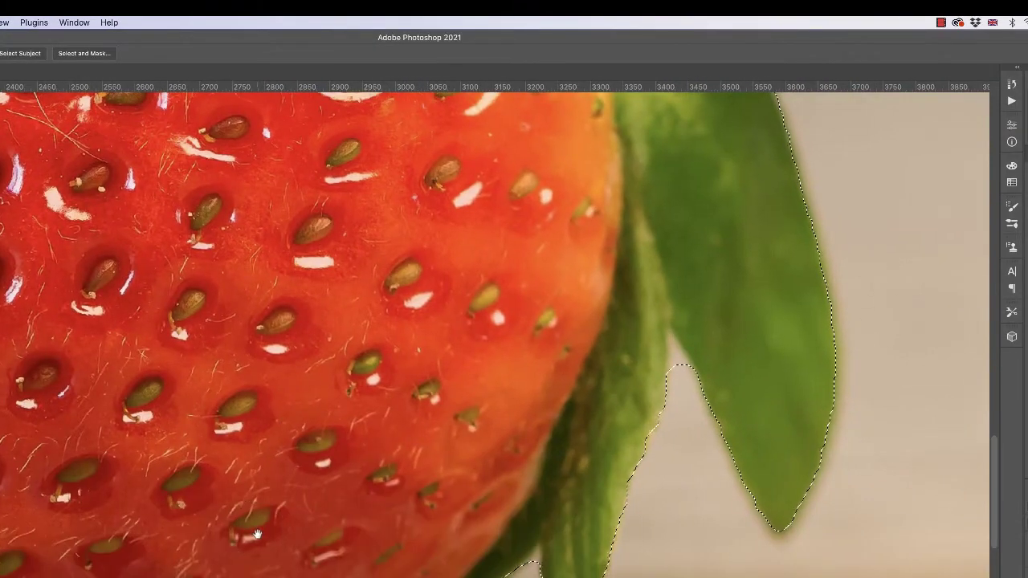
pyautogui.moveTo(257, 533); pyautogui.dragTo(328, 256)
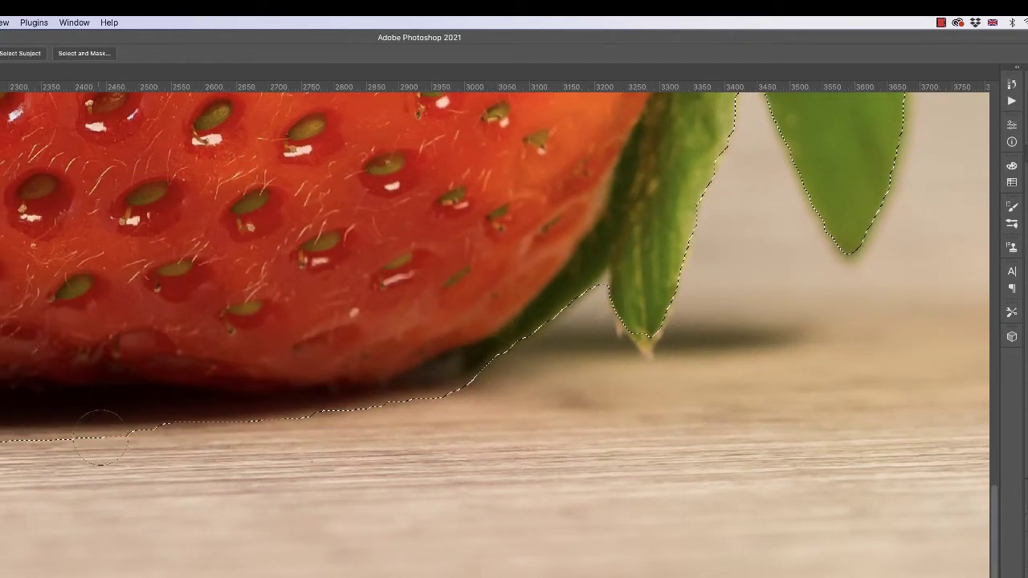
pyautogui.moveTo(50, 442)
pyautogui.mouseDown()
pyautogui.moveTo(136, 442)
pyautogui.moveTo(10, 443)
pyautogui.mouseUp()
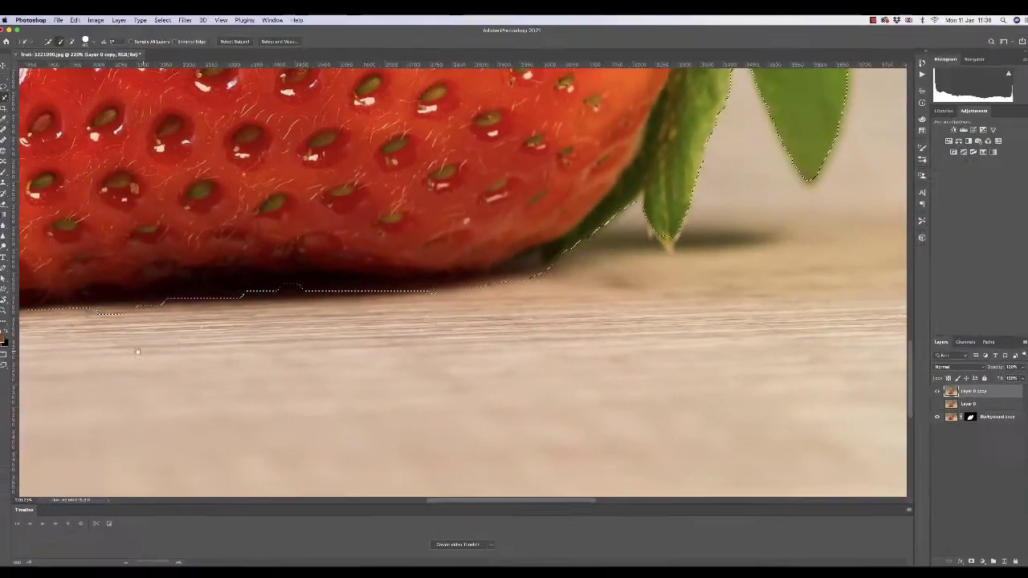
pyautogui.moveTo(138, 352)
pyautogui.mouseDown()
pyautogui.moveTo(440, 305)
pyautogui.moveTo(523, 281)
pyautogui.moveTo(531, 255)
pyautogui.moveTo(450, 259)
pyautogui.mouseUp()
pyautogui.click(469, 245)
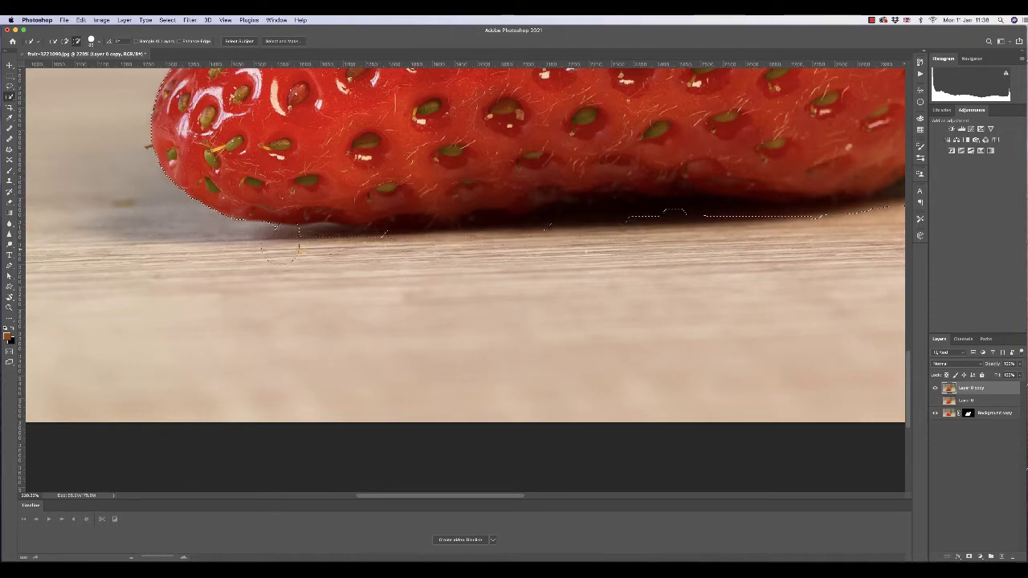
pyautogui.moveTo(279, 244)
pyautogui.mouseDown()
pyautogui.moveTo(319, 239)
pyautogui.moveTo(325, 215)
pyautogui.mouseUp()
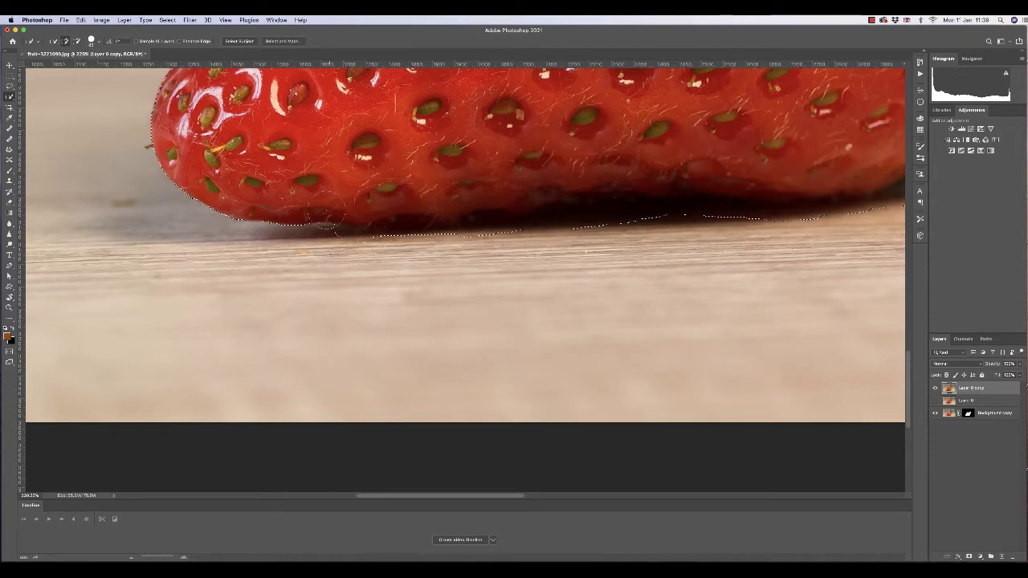
pyautogui.press('super+space')
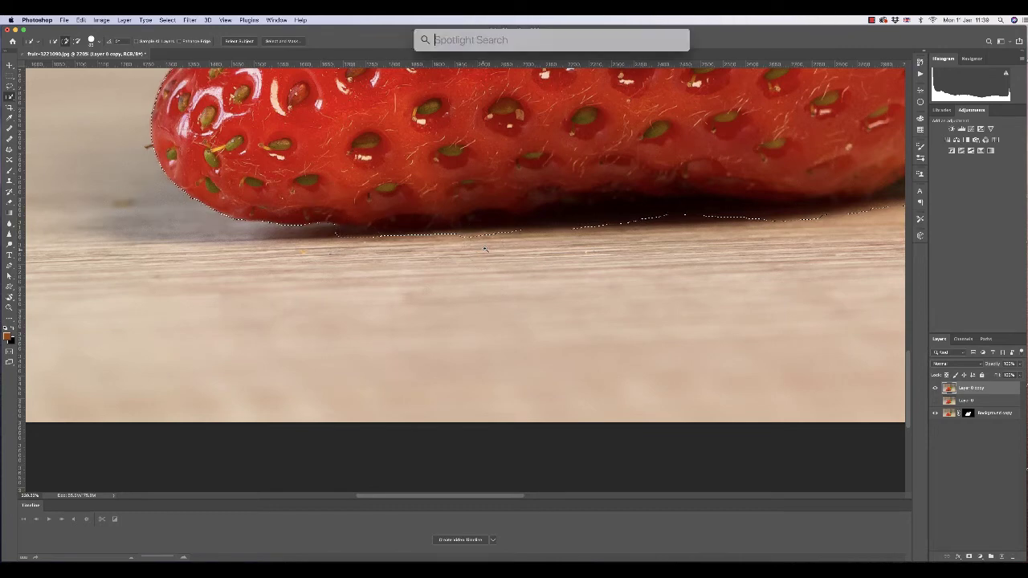
pyautogui.moveTo(490, 247); pyautogui.dragTo(458, 251)
# Step: Add a layer mask to Layer 0 copy from the strawberry selection and inspect the cutout's edges
pyautogui.press('super+0')
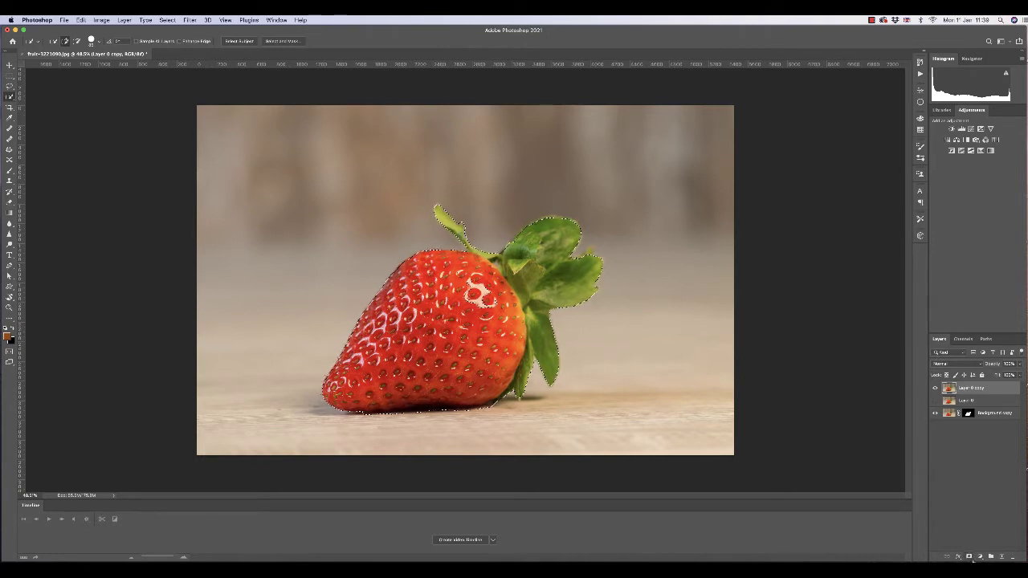
pyautogui.click(969, 556)
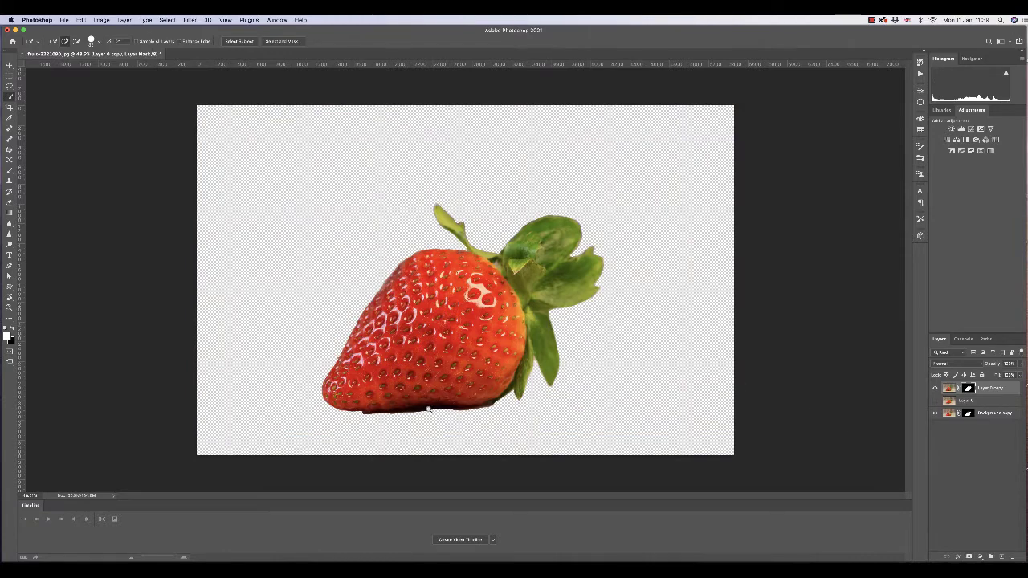
pyautogui.scroll(5, 428, 409)
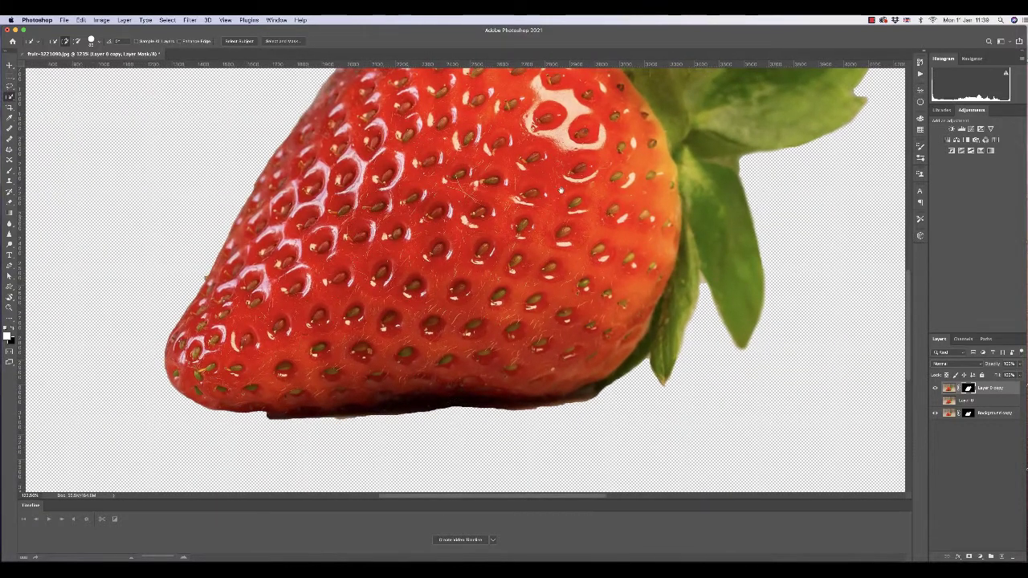
pyautogui.scroll(5, 560, 190)
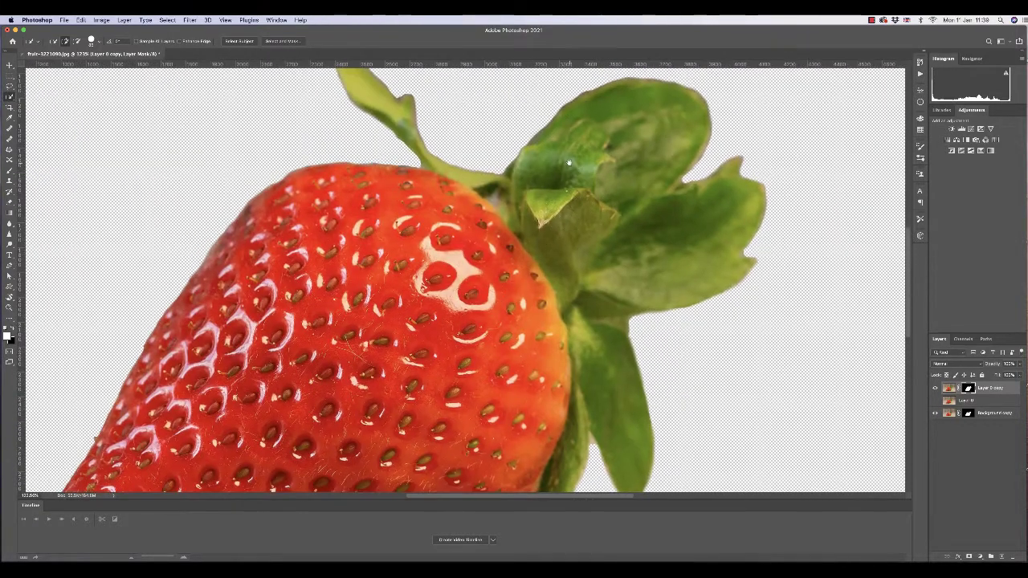
pyautogui.scroll(3, 566, 193)
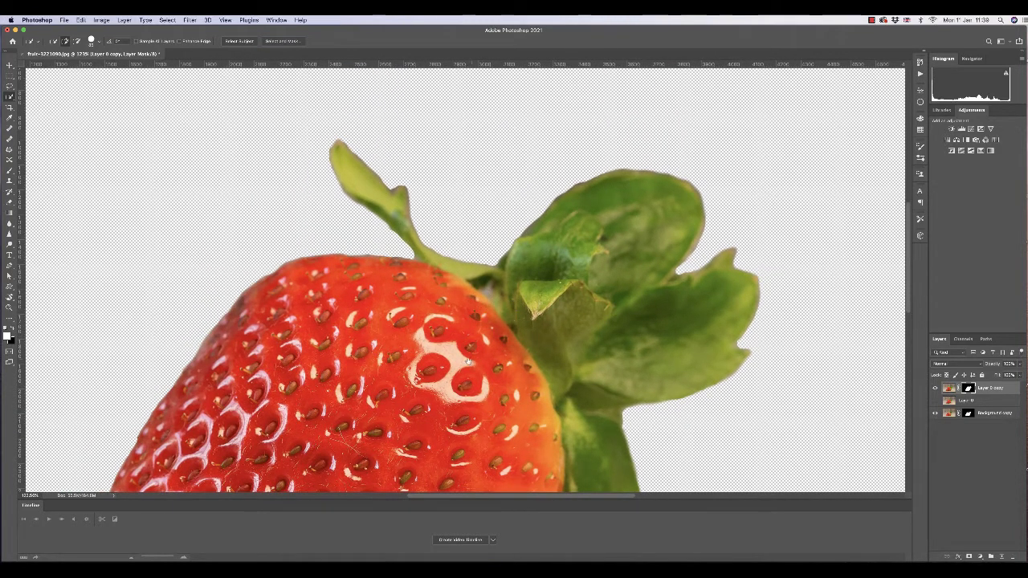
# Step: Paint black on the Layer 0 copy mask along the strawberry's underside to remove the dark leftover shadow
pyautogui.scroll(-10, 467, 361)
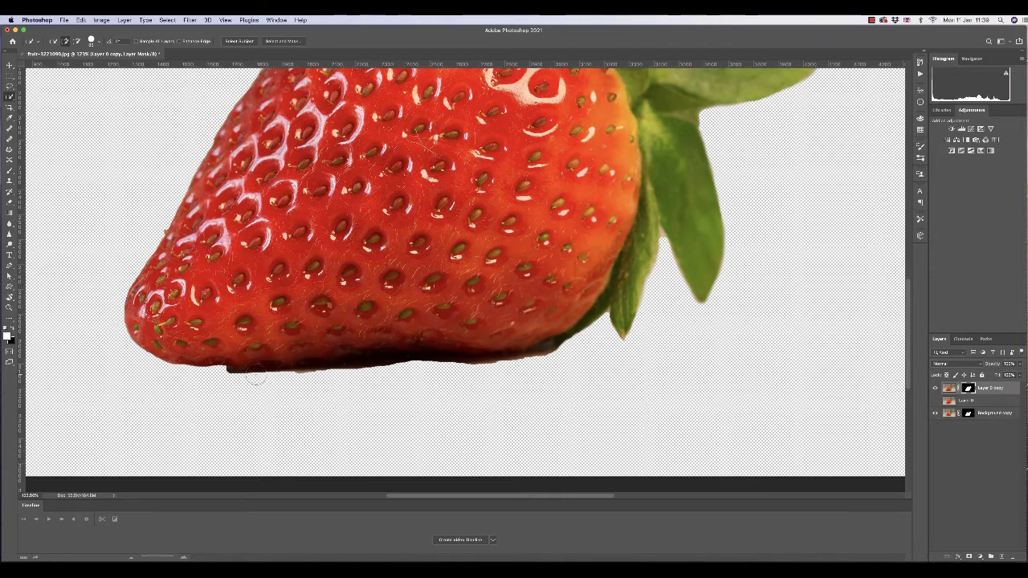
pyautogui.press('b')
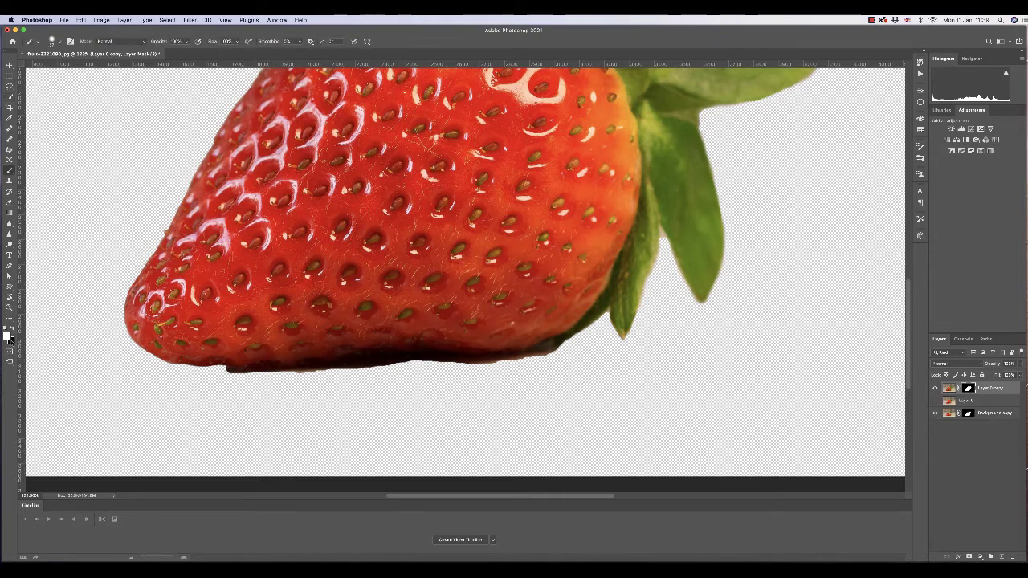
pyautogui.click(12, 330)
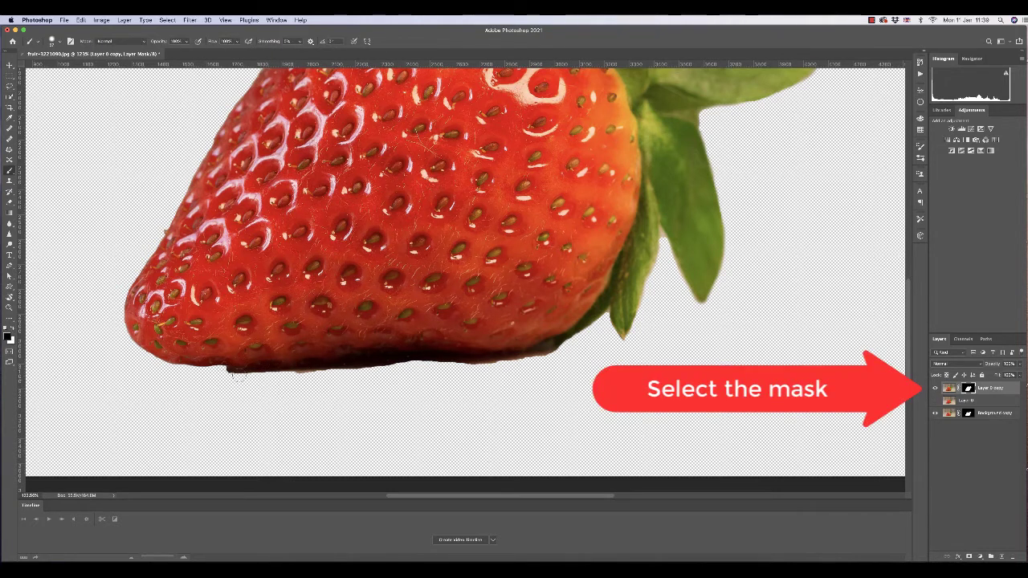
pyautogui.moveTo(227, 373); pyautogui.dragTo(498, 367)
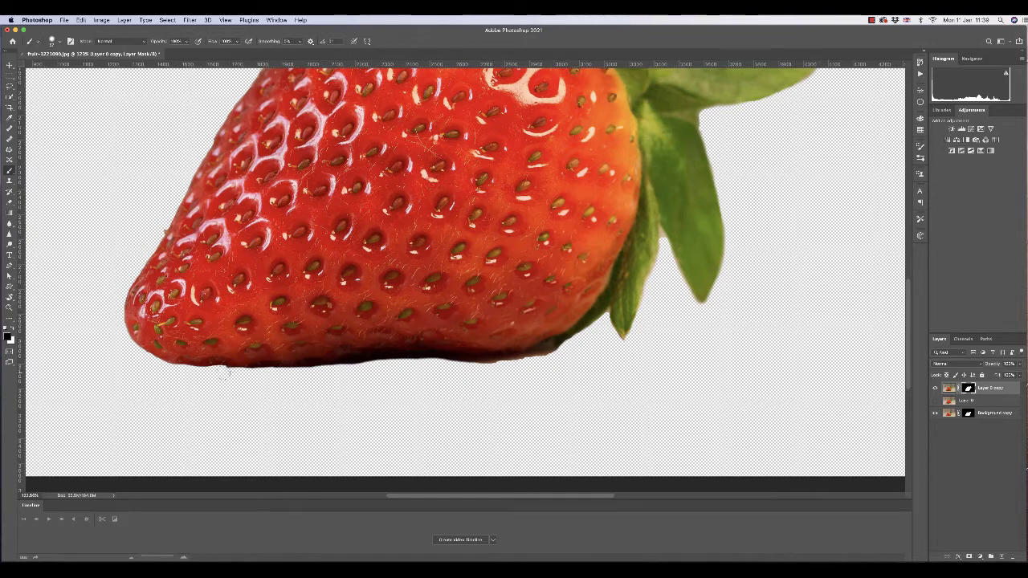
pyautogui.press('super+0')
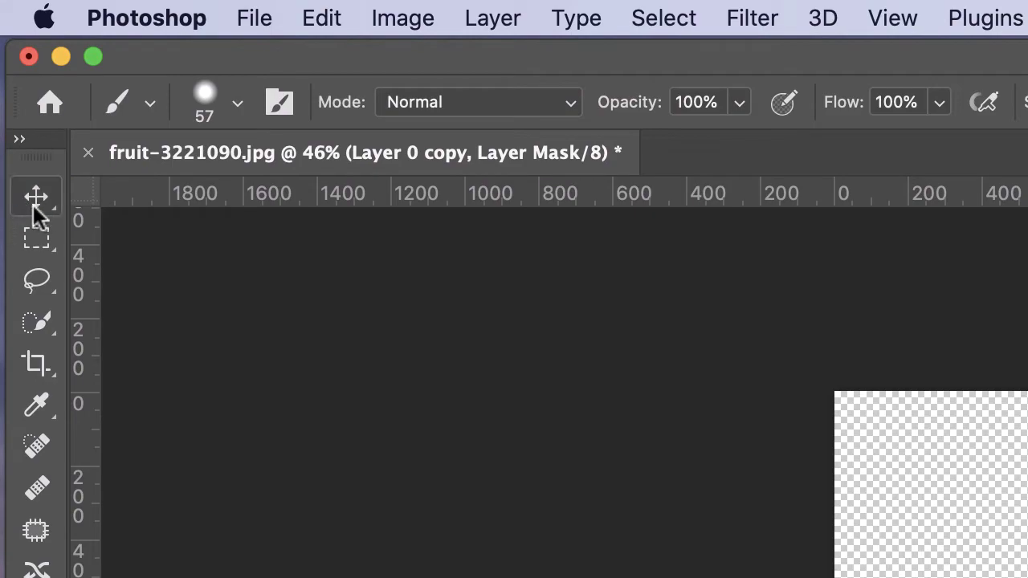
# Step: Try shifting the masked Layer 0 copy strawberry with the Move tool and undo the move
pyautogui.click(36, 199)
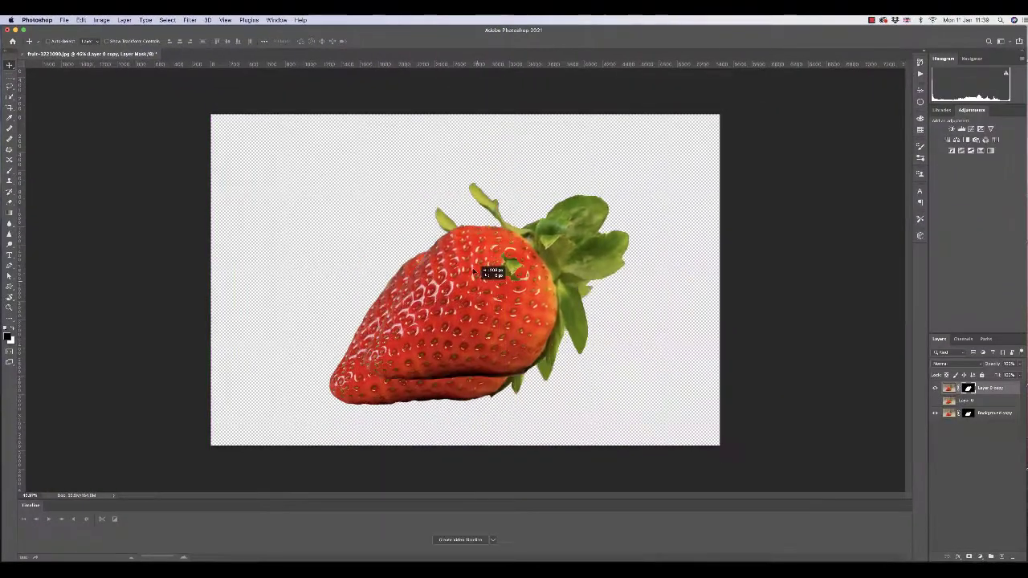
pyautogui.moveTo(473, 271)
pyautogui.mouseDown()
pyautogui.moveTo(454, 294)
pyautogui.moveTo(460, 274)
pyautogui.mouseUp()
pyautogui.press('super+z')
# Step: Show only Layer 0 copy and paint white over the hole at the strawberry's highlight while viewing its mask alone
pyautogui.keyDown('alt'); pyautogui.click(934, 389); pyautogui.keyUp('alt')
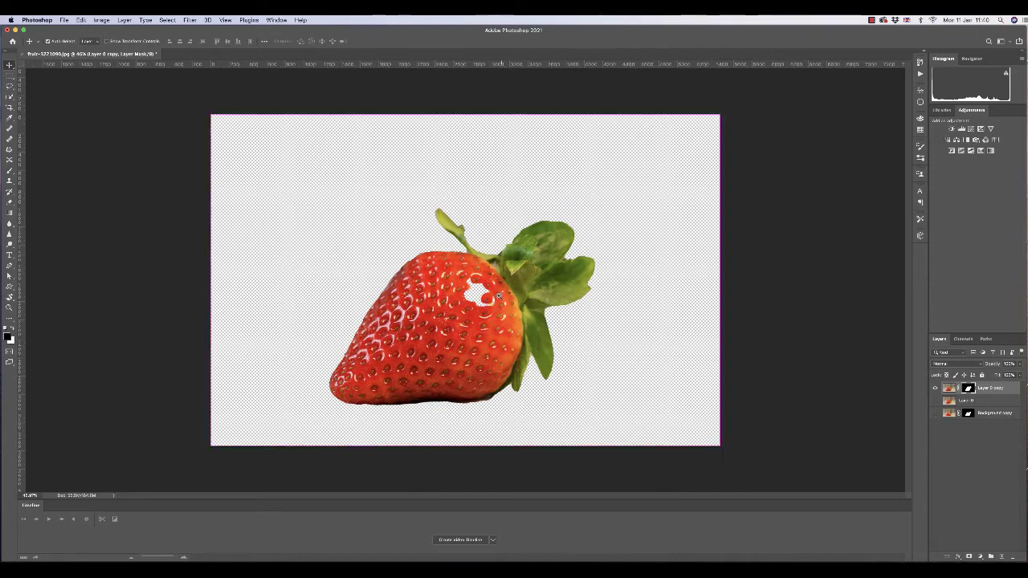
pyautogui.scroll(10, 489, 299)
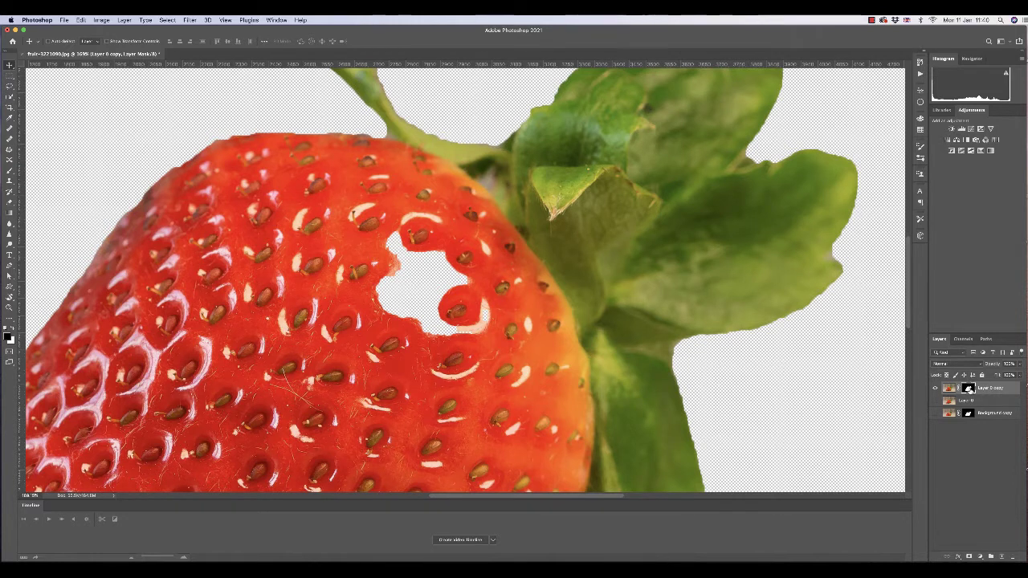
pyautogui.keyDown('alt'); pyautogui.click(969, 389); pyautogui.keyUp('alt')
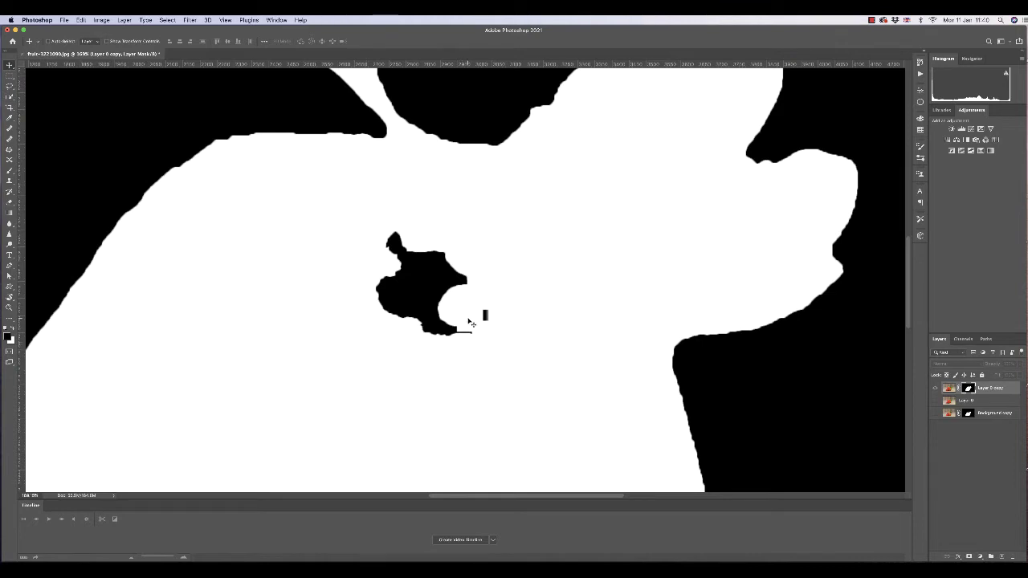
pyautogui.press('b')
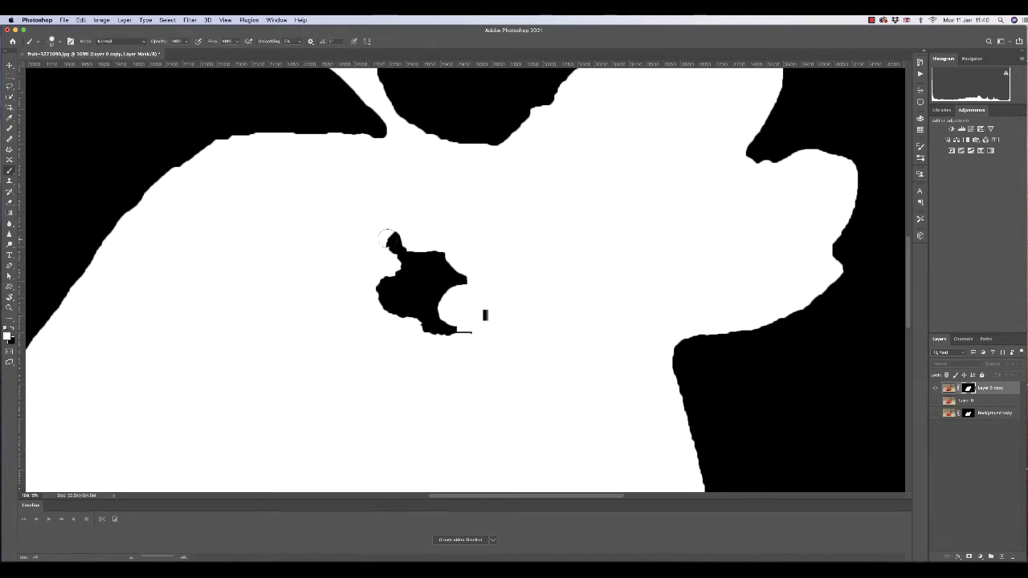
pyautogui.moveTo(388, 238)
pyautogui.mouseDown()
pyautogui.moveTo(371, 278)
pyautogui.moveTo(400, 255)
pyautogui.moveTo(408, 284)
pyautogui.moveTo(436, 282)
pyautogui.mouseUp()
pyautogui.moveTo(374, 275)
pyautogui.mouseDown()
pyautogui.moveTo(424, 329)
pyautogui.moveTo(445, 294)
pyautogui.mouseUp()
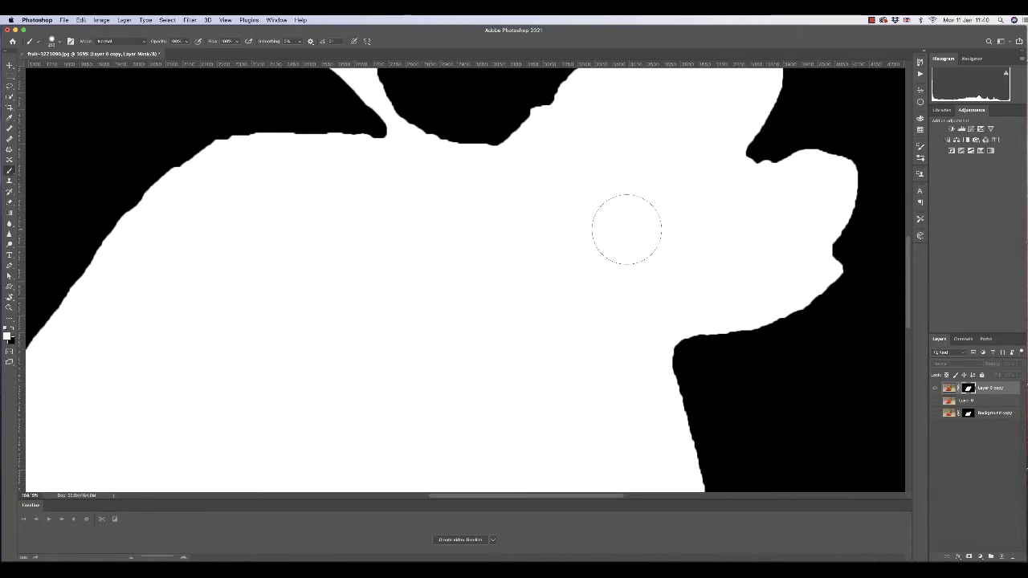
pyautogui.keyDown('alt'); pyautogui.click(968, 388); pyautogui.keyUp('alt')
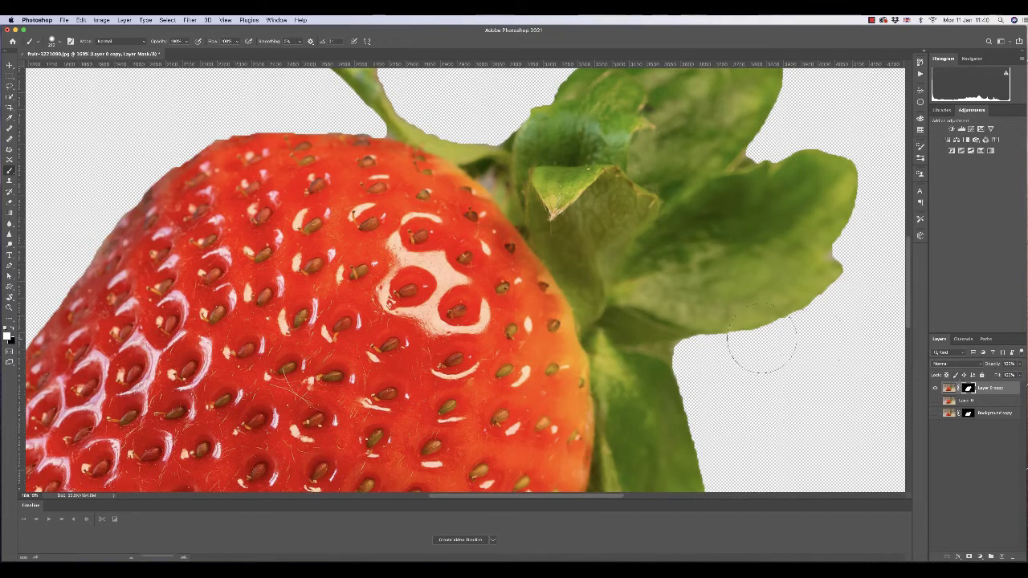
pyautogui.scroll(-8, 471, 313)
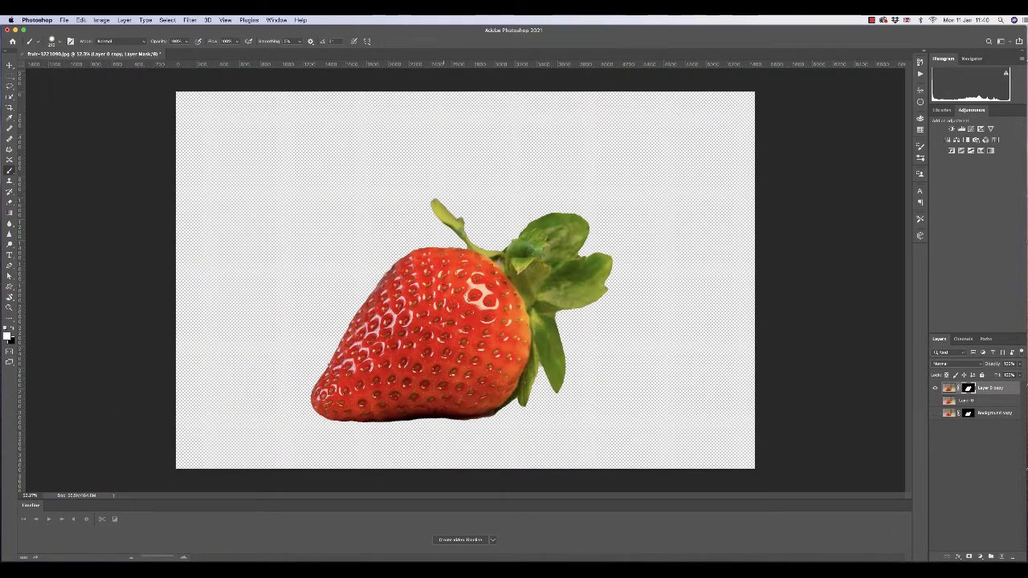
# Step: Move the isolated strawberry cutout as a test and undo that move
pyautogui.press('v')
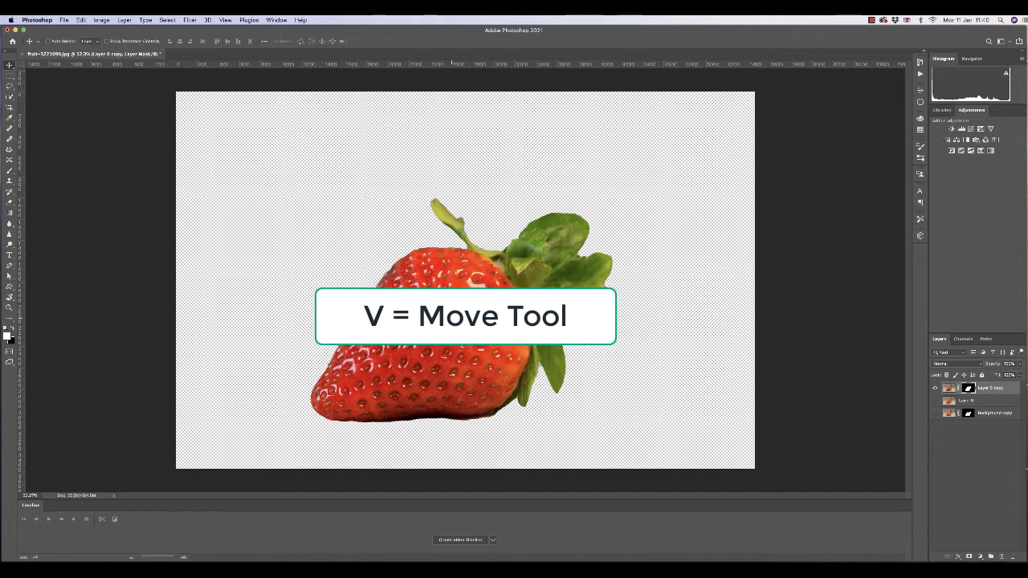
pyautogui.moveTo(473, 322); pyautogui.dragTo(448, 317)
pyautogui.press('super+z')
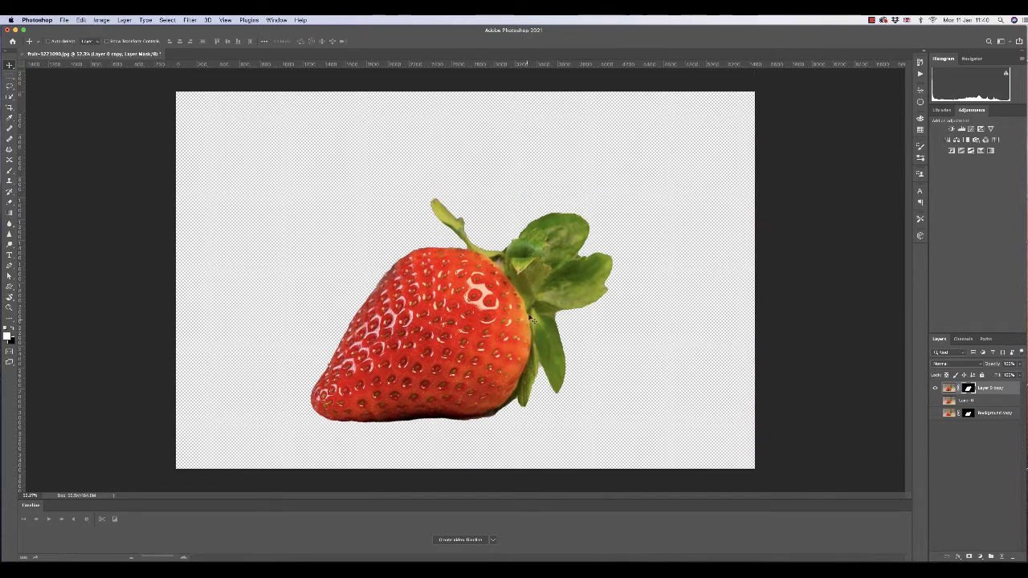
# Step: Make Layer 0 visible again beneath the masked Layer 0 copy
pyautogui.click(935, 400)
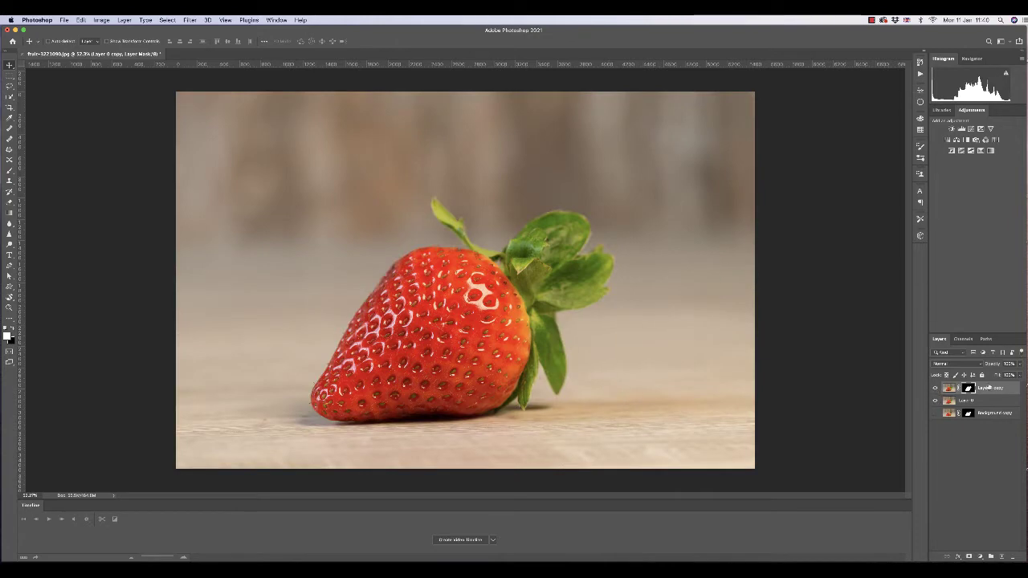
# Step: Move Layer 0 copy to the bottom of the layer stack and trace the strawberry's upper edge and thin leaf on Layer 0 with the Magnetic Lasso
pyautogui.moveTo(1000, 391); pyautogui.dragTo(1002, 421)
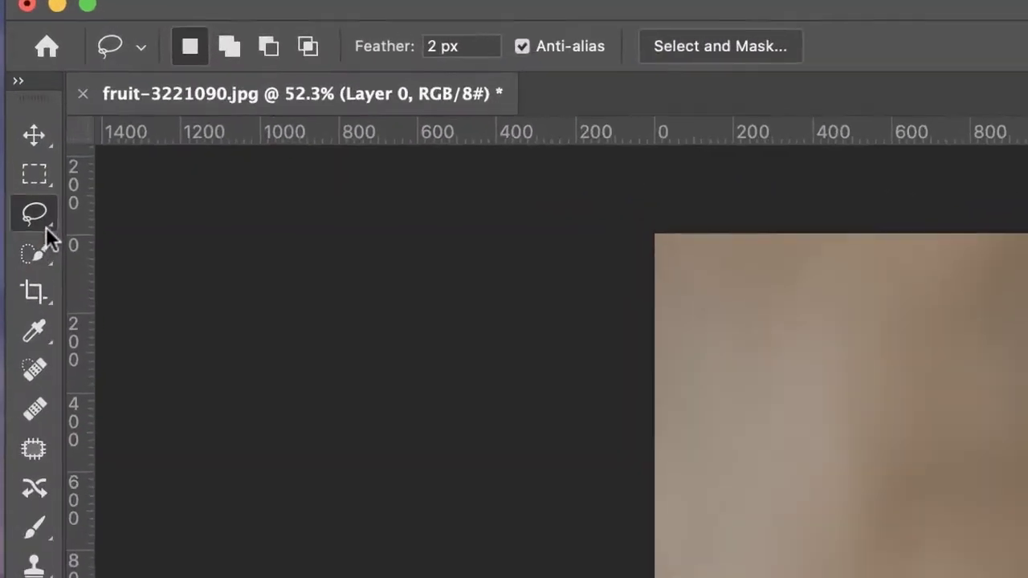
pyautogui.click(15, 89)
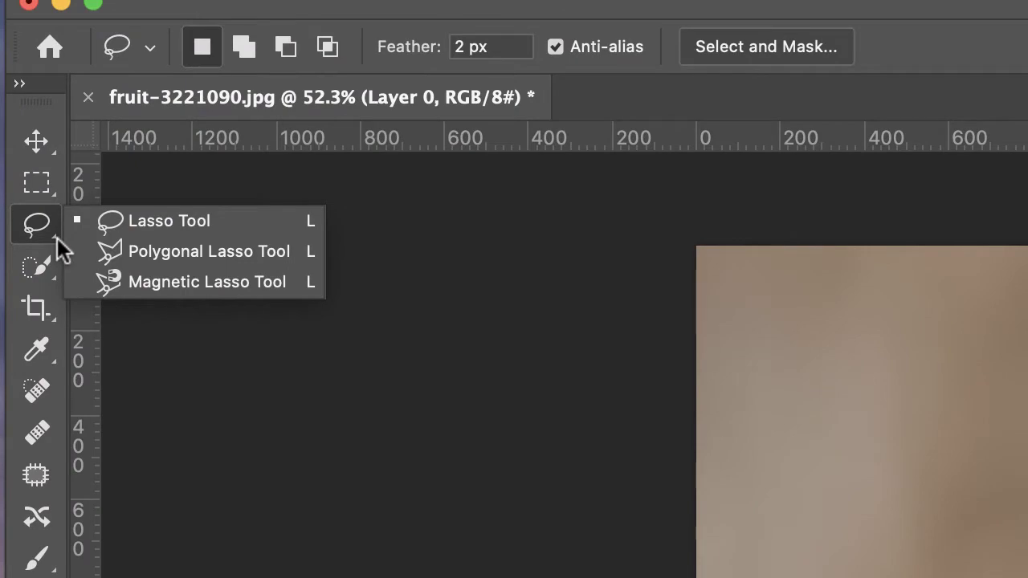
pyautogui.click(224, 281)
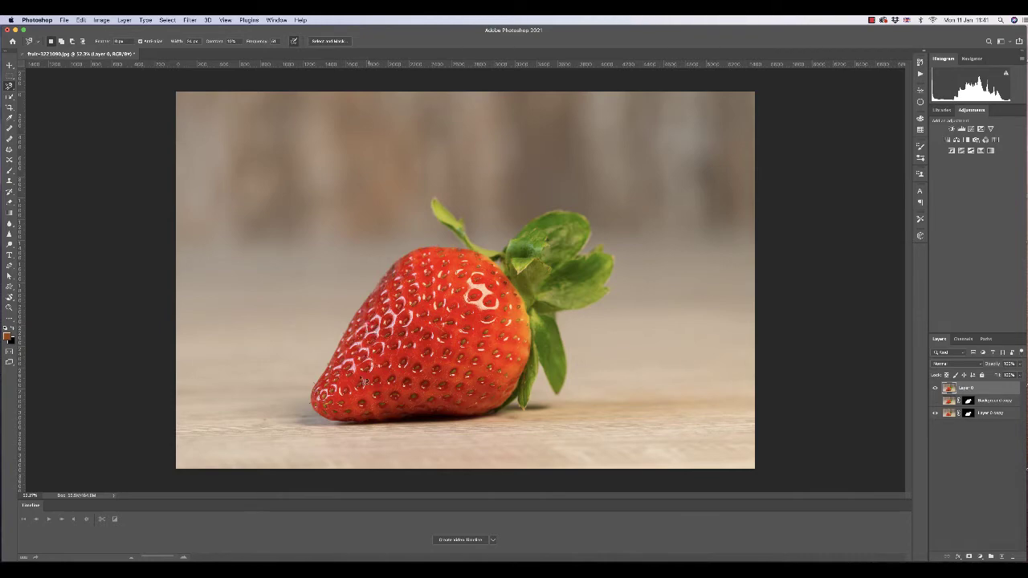
pyautogui.scroll(3, 347, 399)
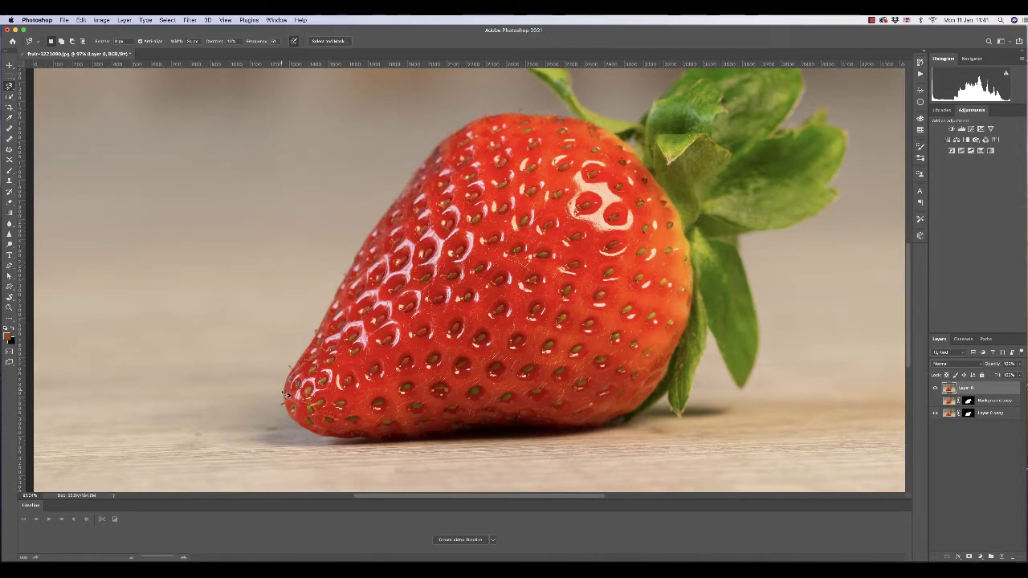
pyautogui.click(282, 390)
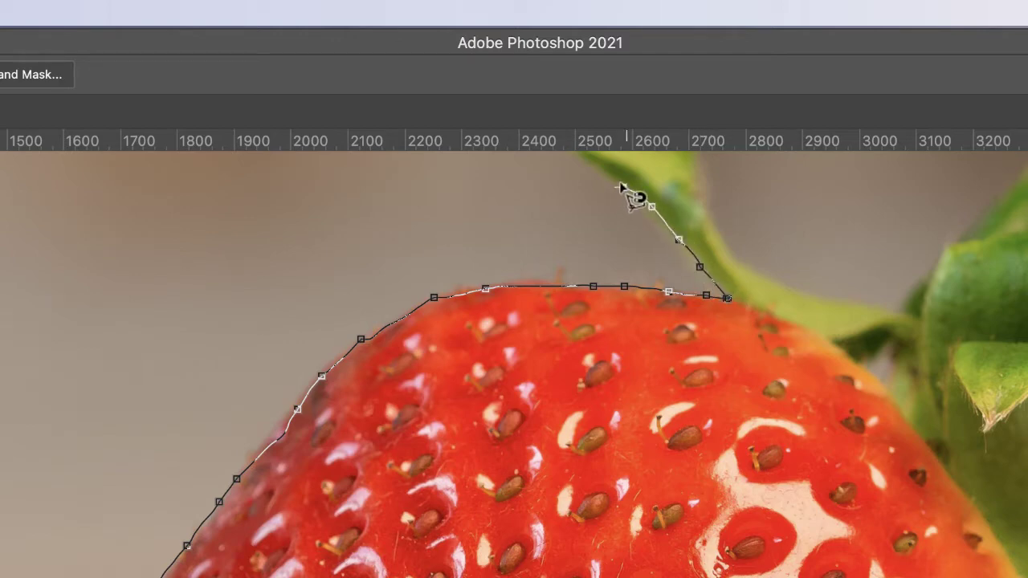
pyautogui.moveTo(621, 187)
pyautogui.mouseDown()
pyautogui.moveTo(654, 243)
pyautogui.moveTo(736, 564)
pyautogui.mouseUp()
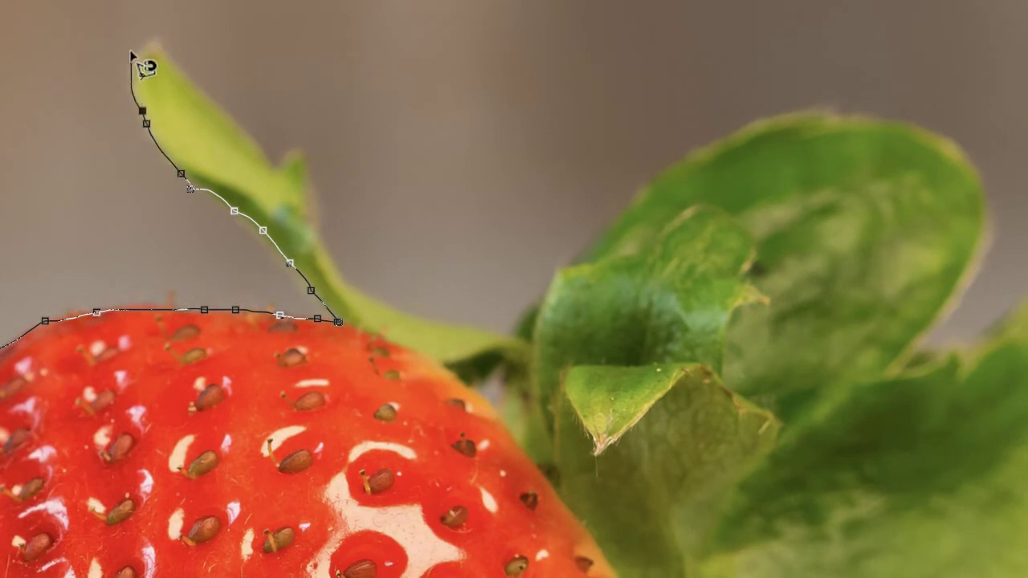
pyautogui.click(131, 53)
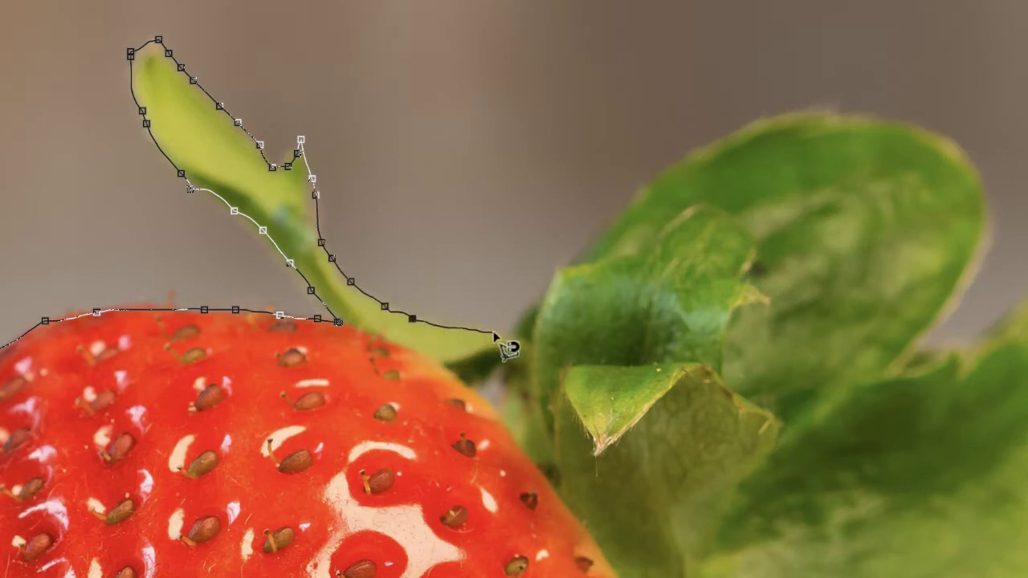
# Step: Continue the Magnetic Lasso outline around the large leaves and along the underside, closing the selection at the strawberry's tip
pyautogui.click(519, 312)
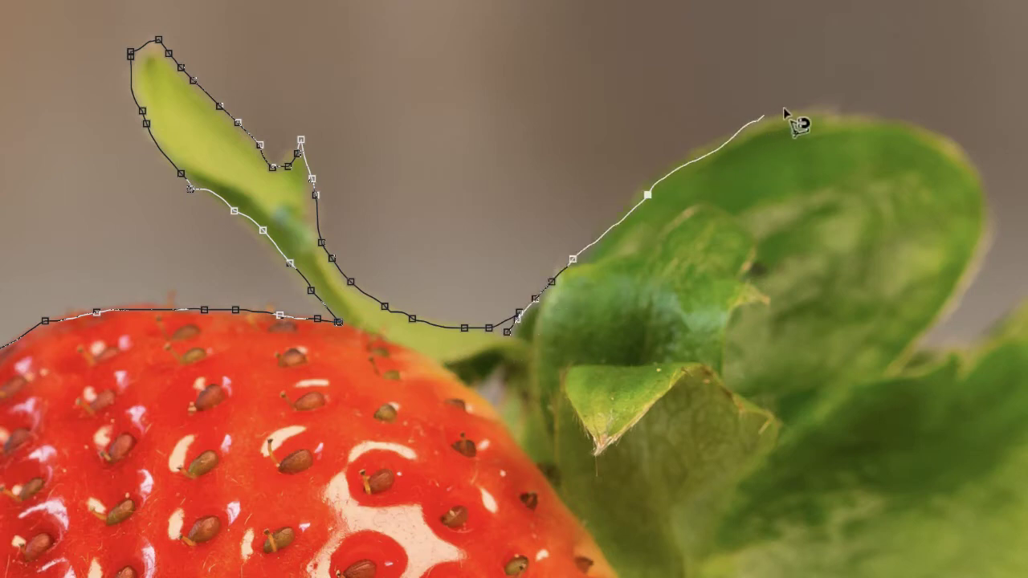
pyautogui.click(826, 102)
pyautogui.press('space')
pyautogui.moveTo(591, 116); pyautogui.dragTo(105, 142)
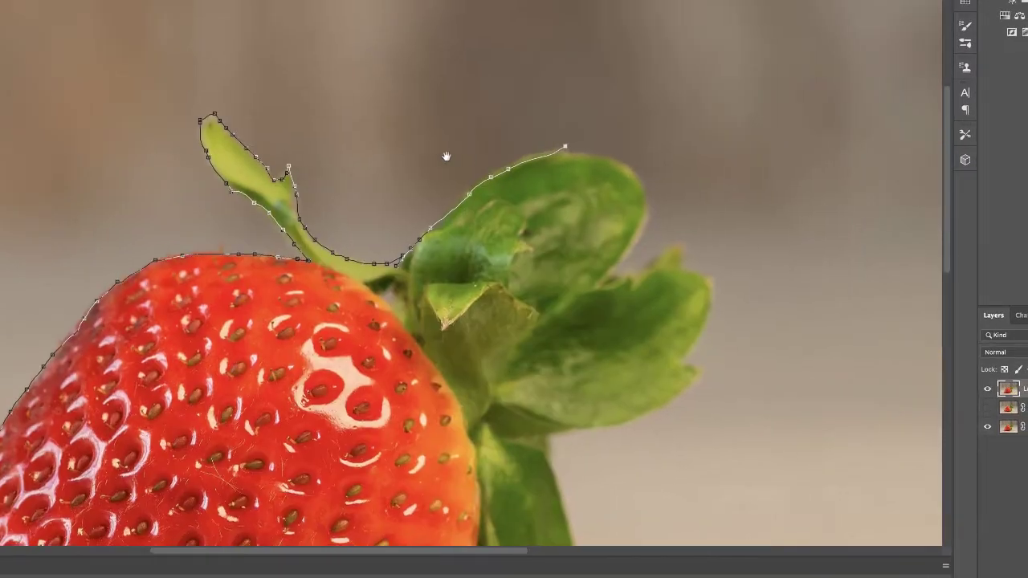
pyautogui.moveTo(446, 156); pyautogui.dragTo(262, 140)
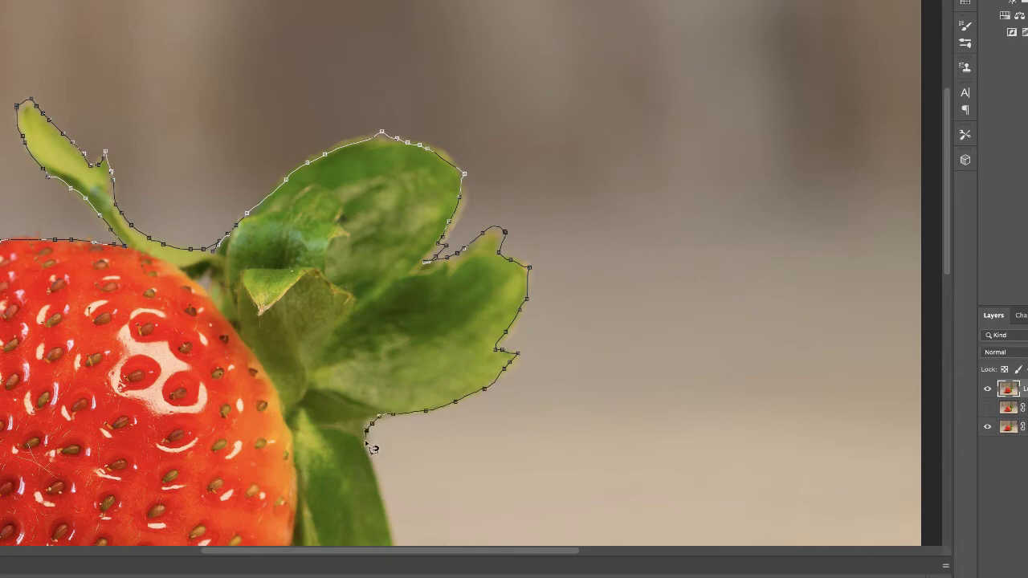
pyautogui.moveTo(369, 448)
pyautogui.mouseDown()
pyautogui.moveTo(339, 386)
pyautogui.moveTo(272, 77)
pyautogui.mouseUp()
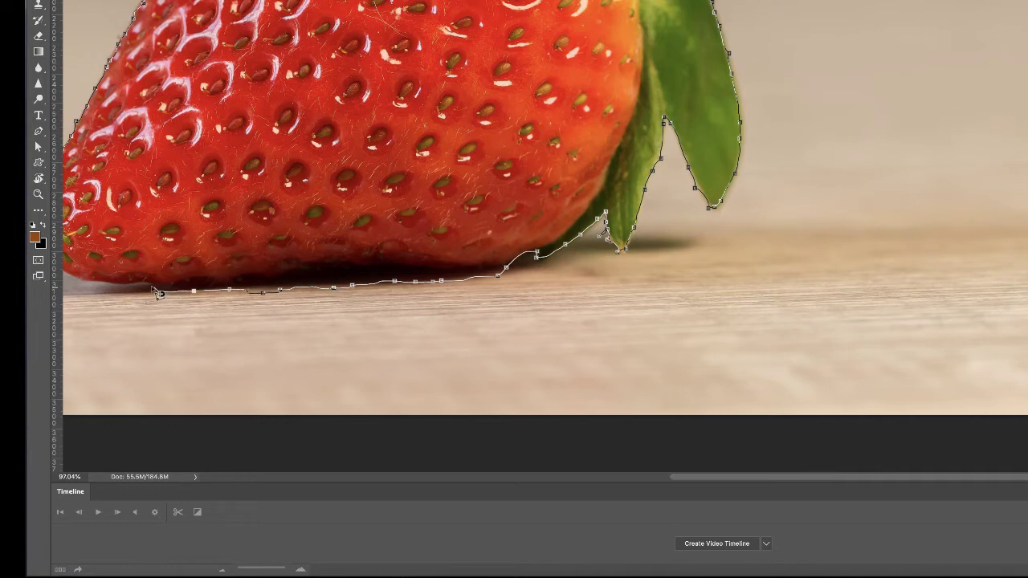
pyautogui.moveTo(150, 268)
pyautogui.mouseDown()
pyautogui.moveTo(425, 228)
pyautogui.moveTo(468, 233)
pyautogui.mouseUp()
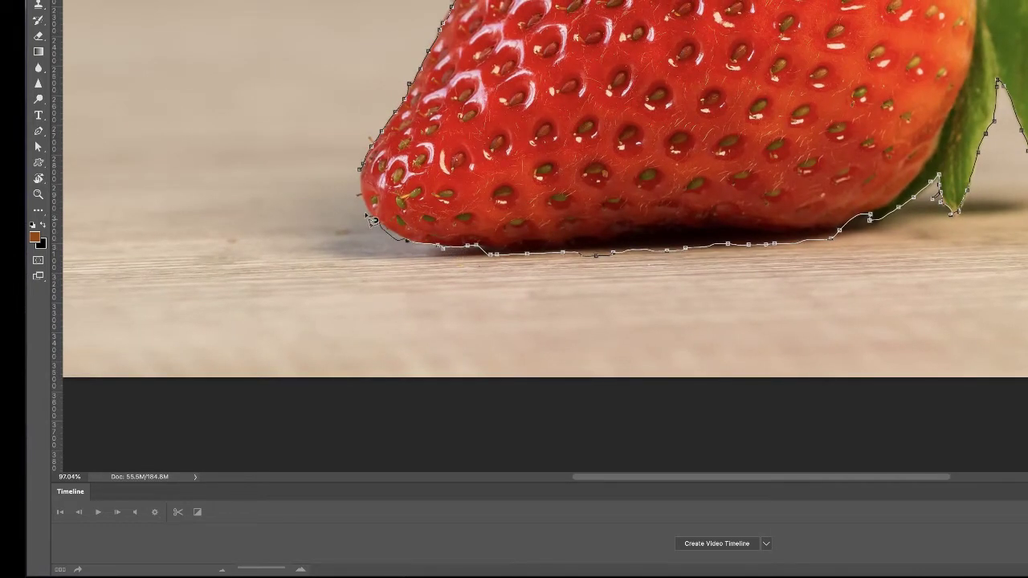
pyautogui.doubleClick(366, 176)
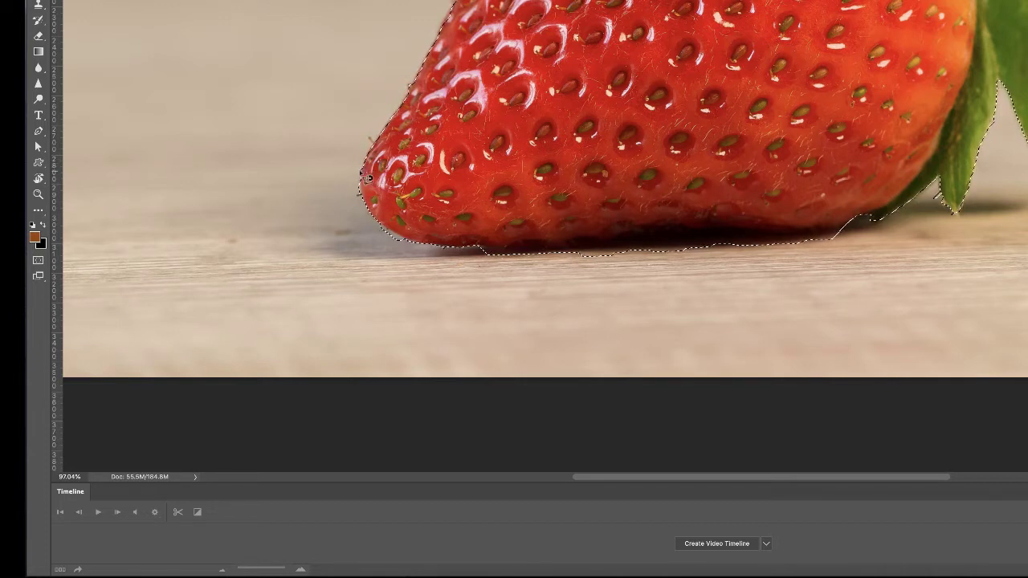
# Step: Turn the lasso selection into a layer mask on Layer 0 and move that layer to the bottom of the stack
pyautogui.moveTo(763, 105); pyautogui.dragTo(641, 265)
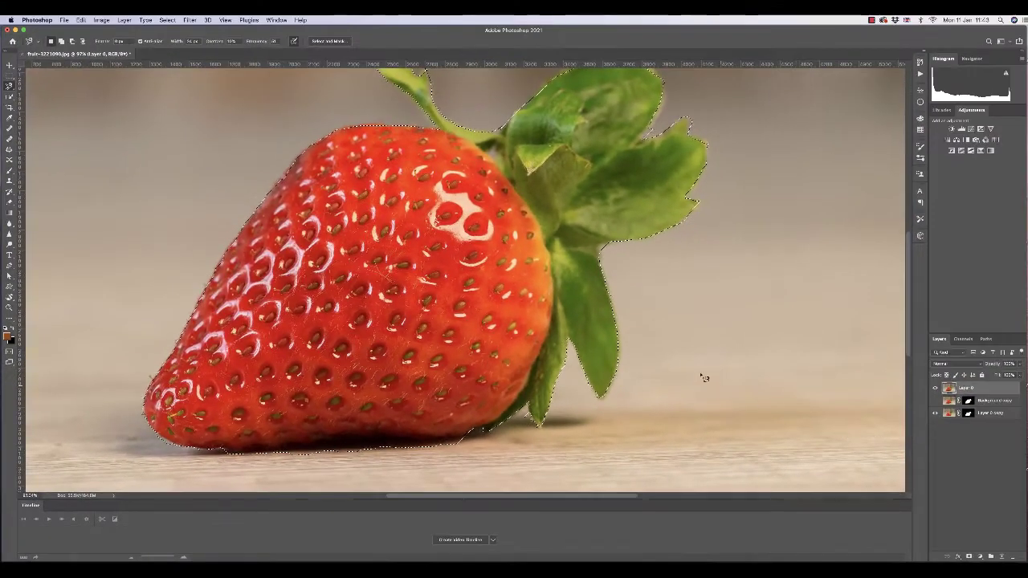
pyautogui.scroll(-3, 677, 353)
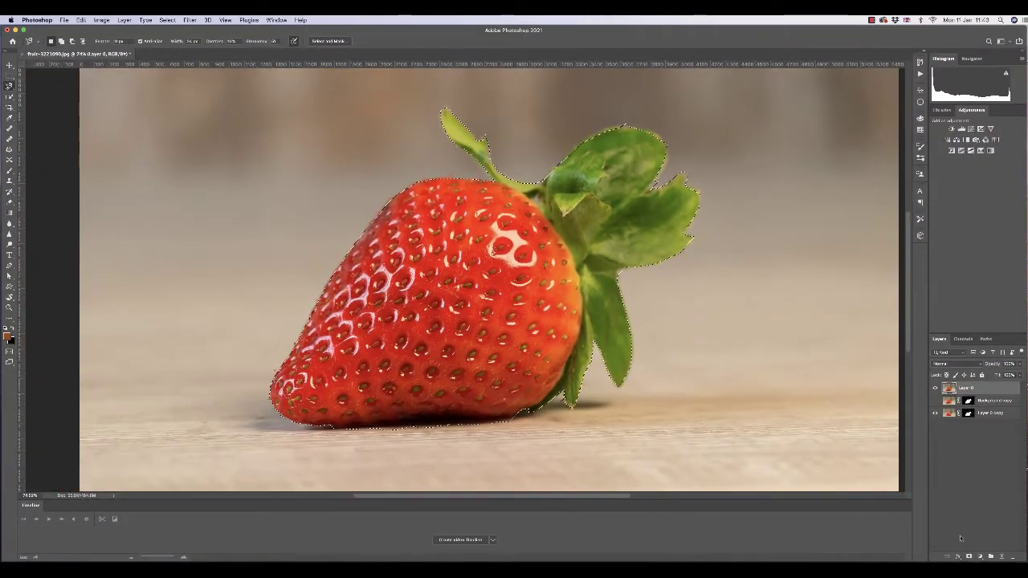
pyautogui.click(968, 557)
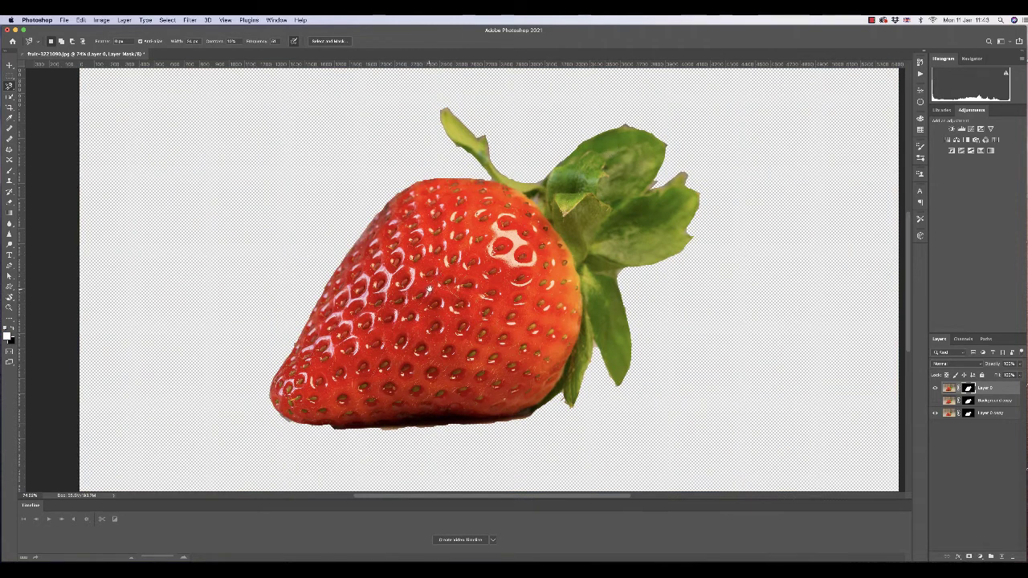
pyautogui.moveTo(429, 289); pyautogui.dragTo(379, 323)
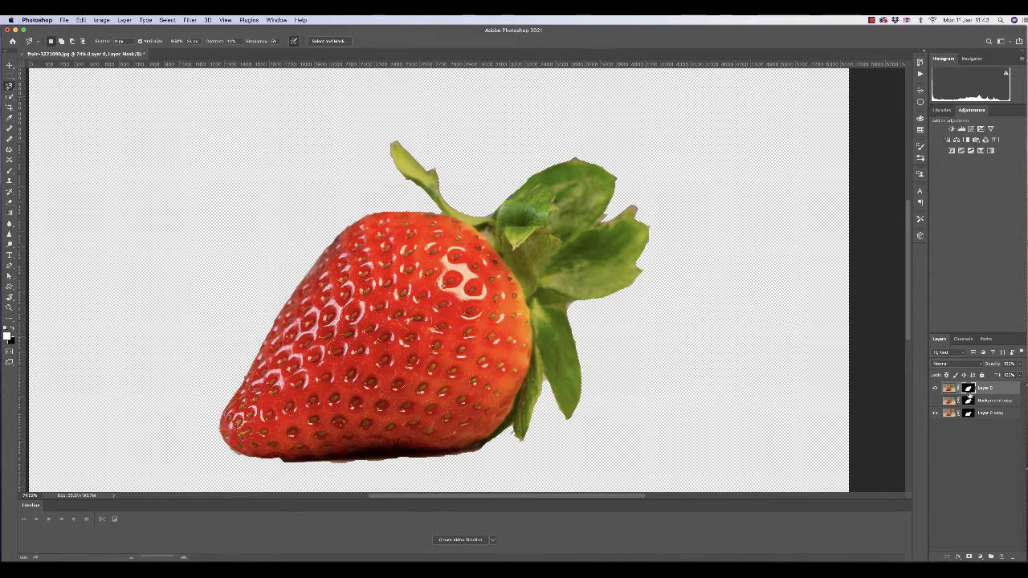
pyautogui.moveTo(1002, 388); pyautogui.dragTo(1006, 415)
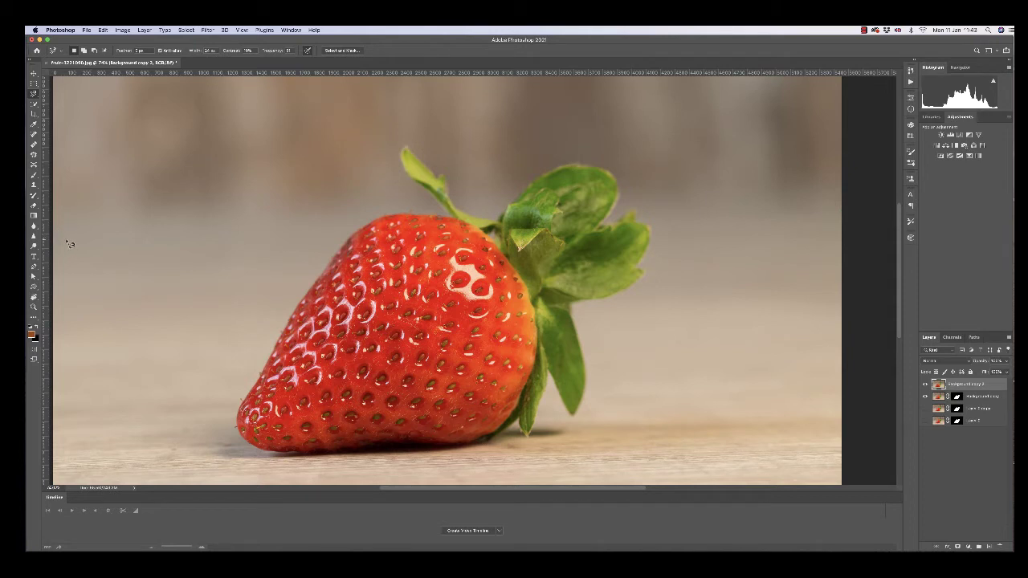
# Step: Trace a Pen tool path on Background copy 2 from the strawberry's tip over its top and around the green leaves
pyautogui.press('p')
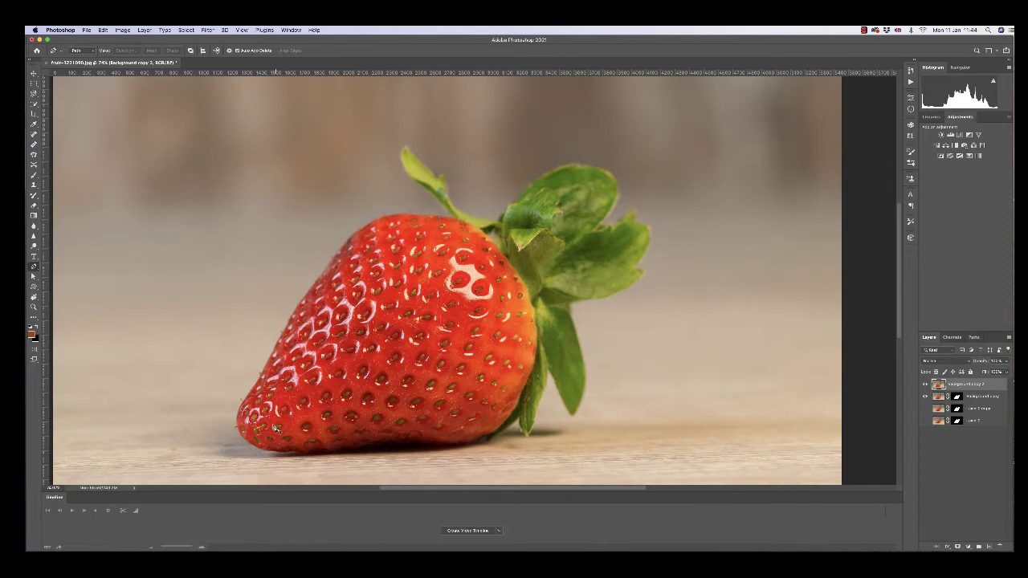
pyautogui.moveTo(271, 418); pyautogui.dragTo(345, 351)
pyautogui.scroll(3, 345, 350)
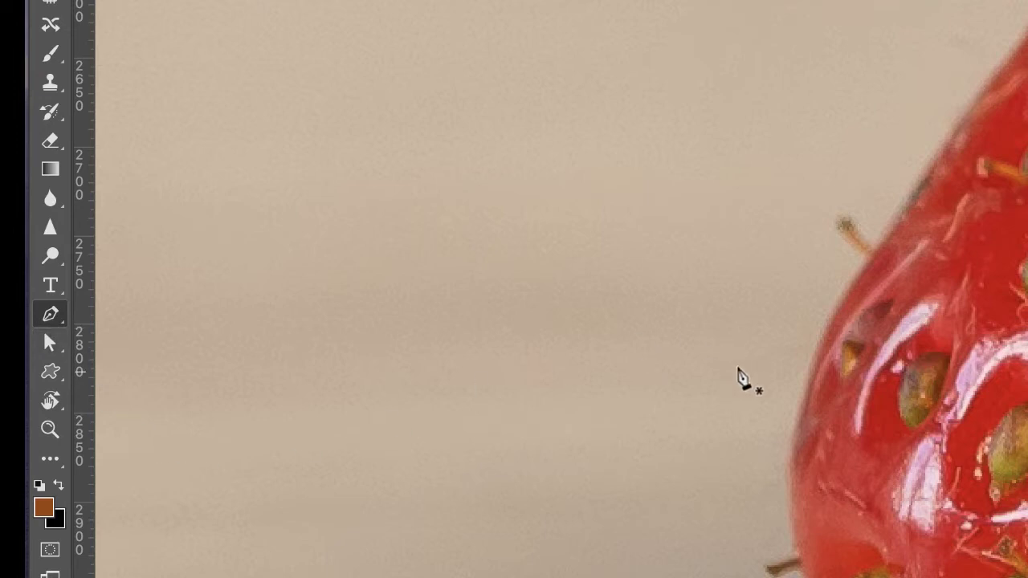
pyautogui.scroll(4, 801, 558)
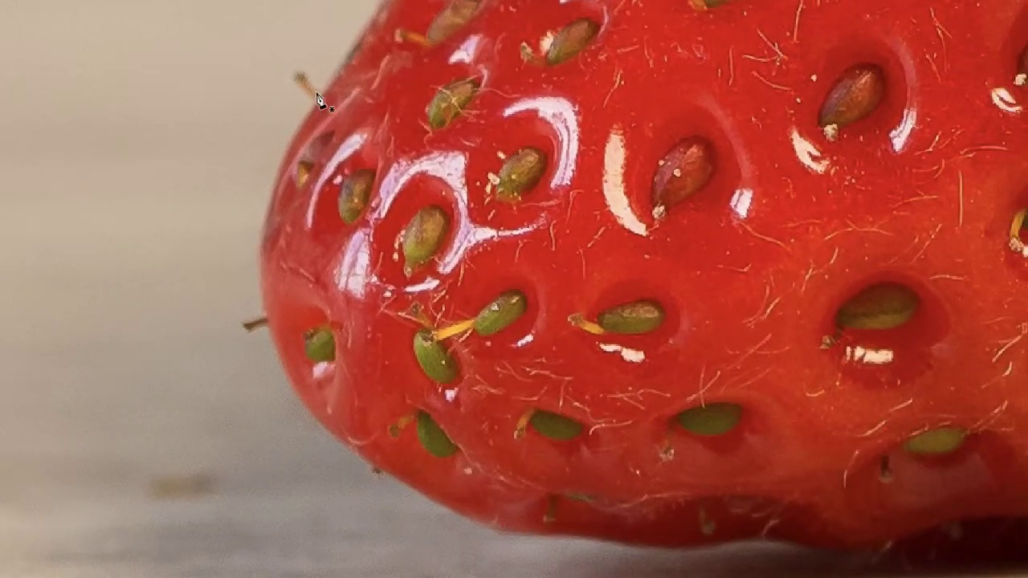
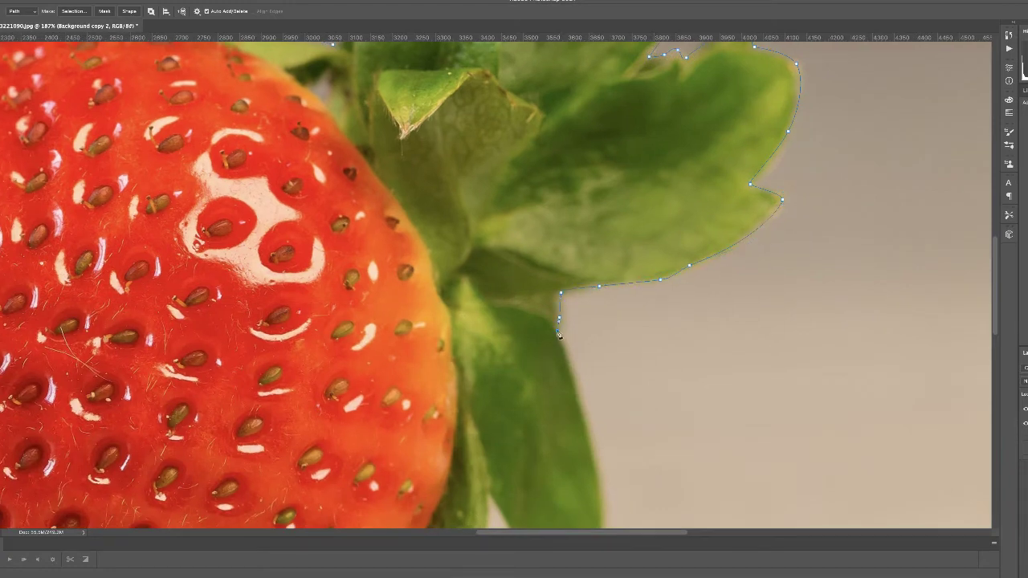
pyautogui.moveTo(559, 334); pyautogui.dragTo(512, 166)
pyautogui.click(509, 484)
pyautogui.click(475, 416)
pyautogui.click(466, 395)
pyautogui.click(462, 381)
pyautogui.click(447, 361)
pyautogui.moveTo(444, 420); pyautogui.dragTo(591, 177)
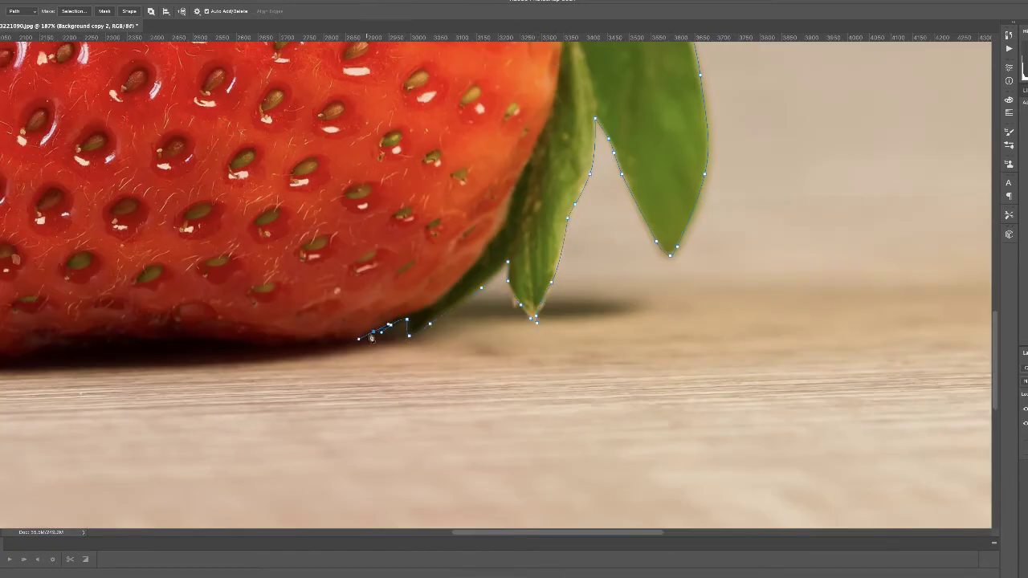
# Step: Continue the pen path with anchor points along the strawberry's shadowed underside toward its tip
pyautogui.moveTo(322, 354); pyautogui.dragTo(506, 326)
pyautogui.click(488, 318)
pyautogui.click(408, 312)
pyautogui.click(377, 310)
pyautogui.click(331, 314)
pyautogui.click(297, 318)
pyautogui.click(248, 326)
pyautogui.click(212, 328)
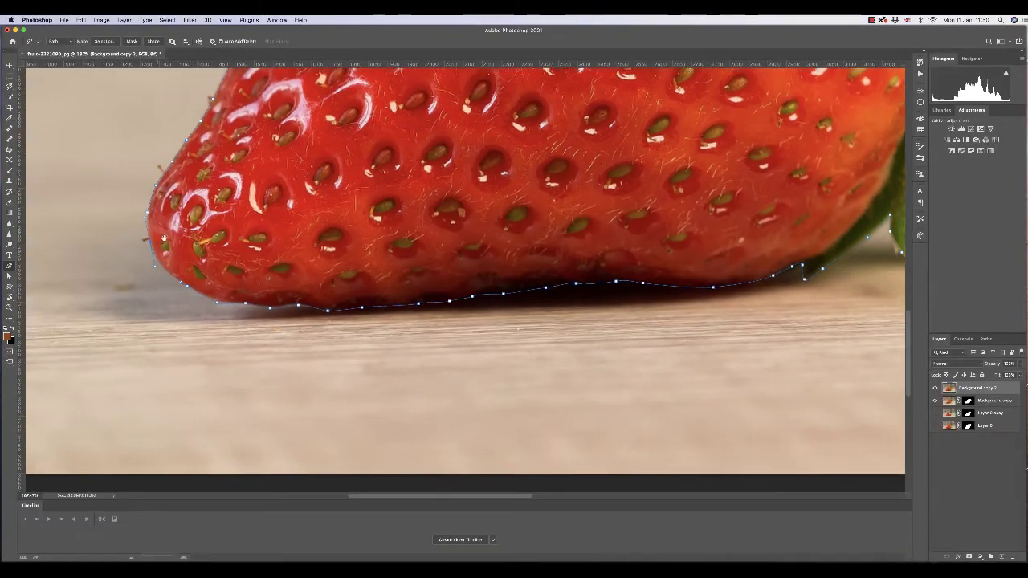
# Step: Close the pen path at the strawberry's tip and fine-tune the anchor points there to follow the edge
pyautogui.moveTo(127, 205); pyautogui.dragTo(198, 284)
pyautogui.scroll(5, 215, 280)
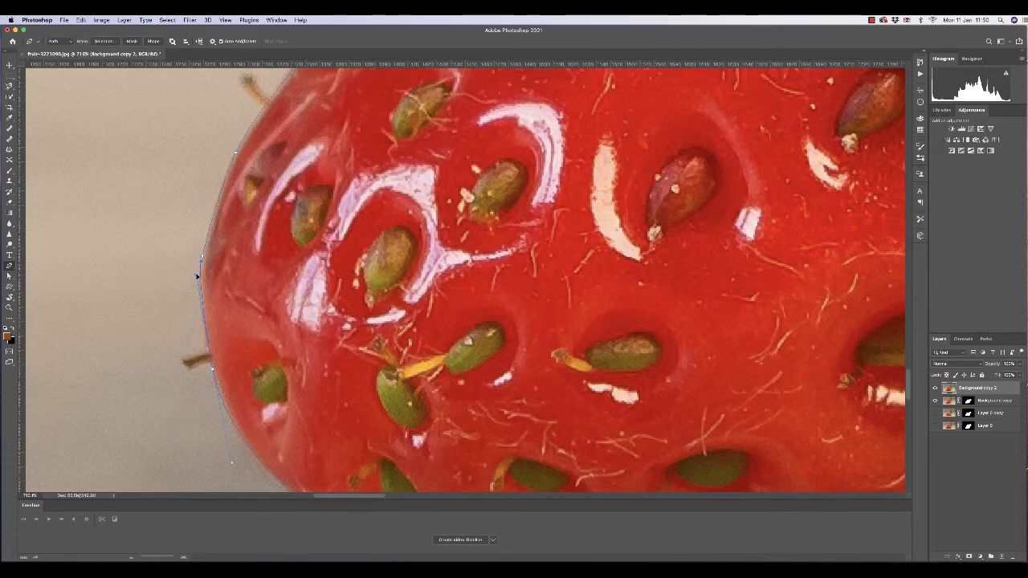
pyautogui.click(236, 470)
pyautogui.moveTo(213, 372); pyautogui.dragTo(209, 366)
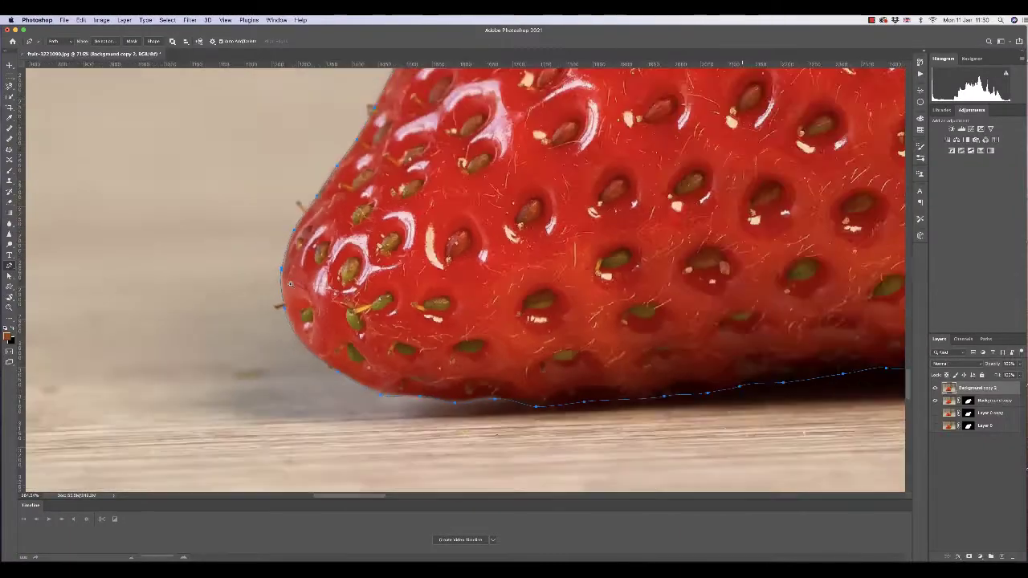
pyautogui.scroll(-10, 290, 283)
pyautogui.moveTo(470, 203); pyautogui.dragTo(305, 318)
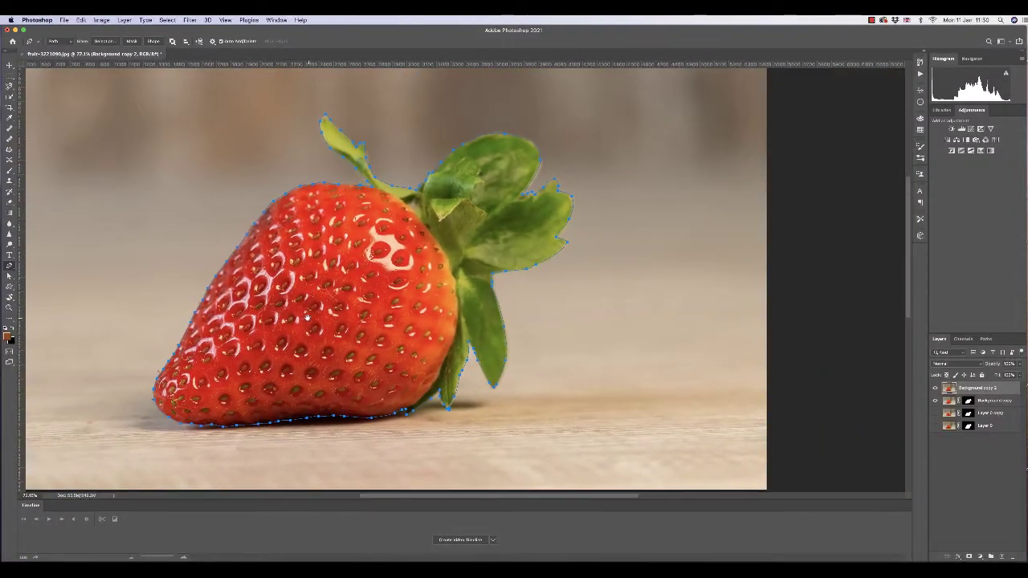
# Step: Convert the closed path into a new anti-aliased selection with a feather radius of 1.5 pixels
pyautogui.rightClick(302, 237)
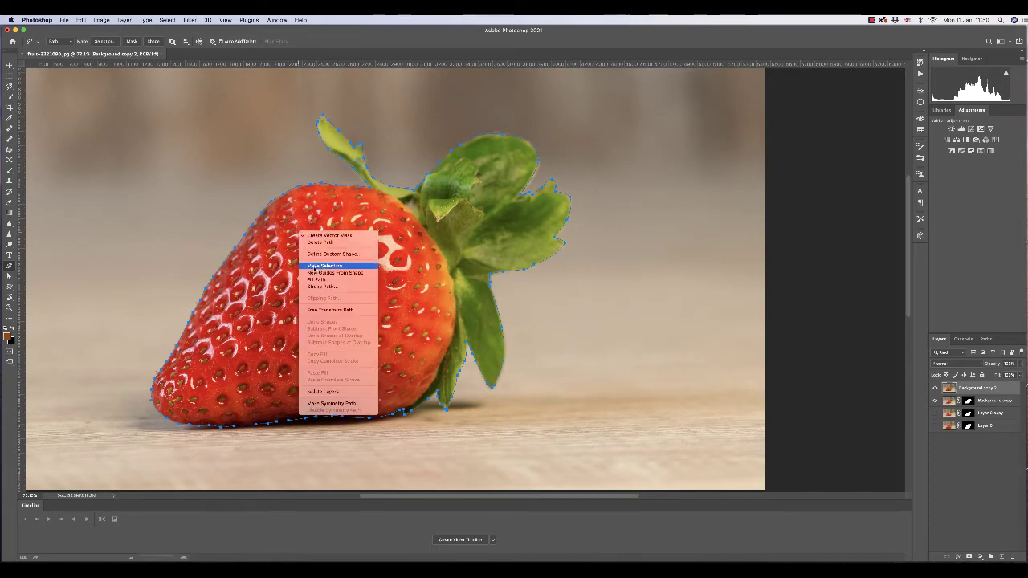
pyautogui.click(321, 266)
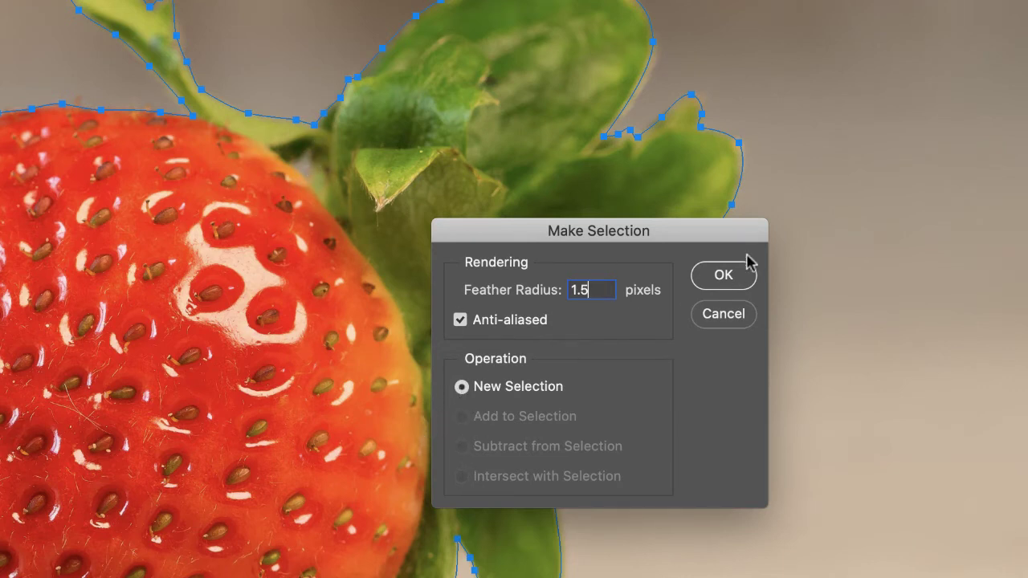
pyautogui.click(722, 276)
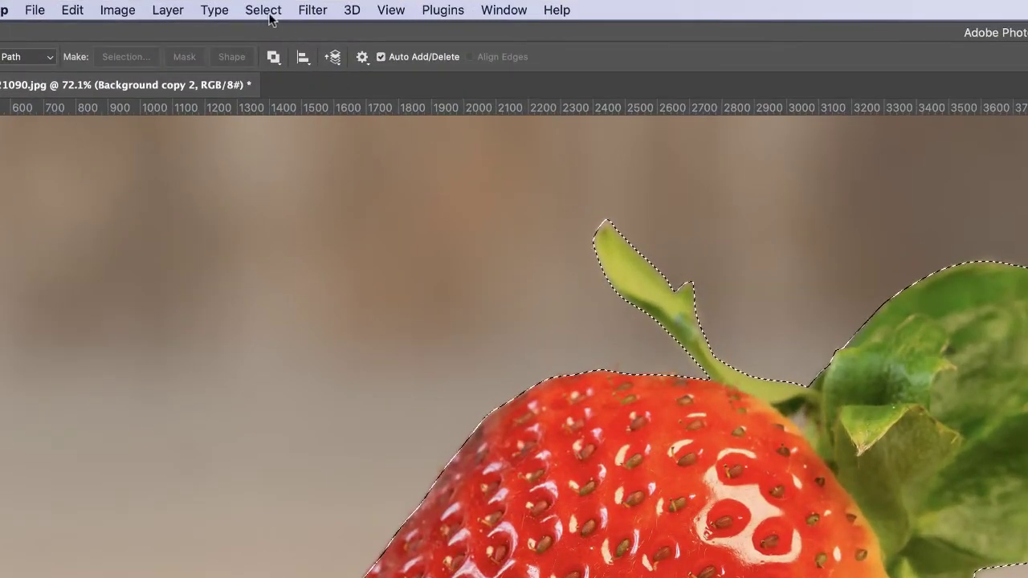
# Step: Save the selection as a new channel named Strawberry in fruit-3221090.jpg
pyautogui.click(256, 11)
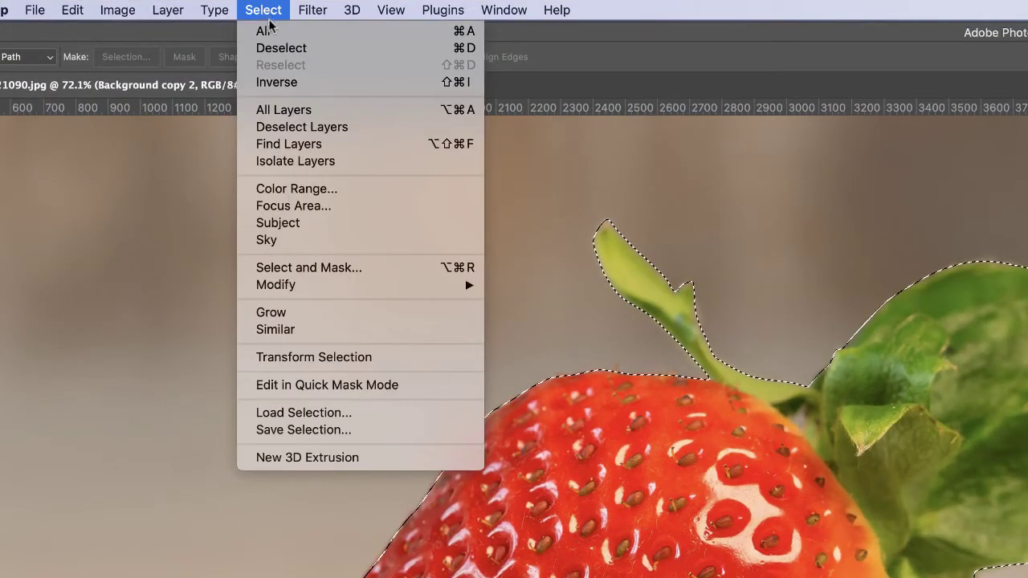
pyautogui.click(336, 432)
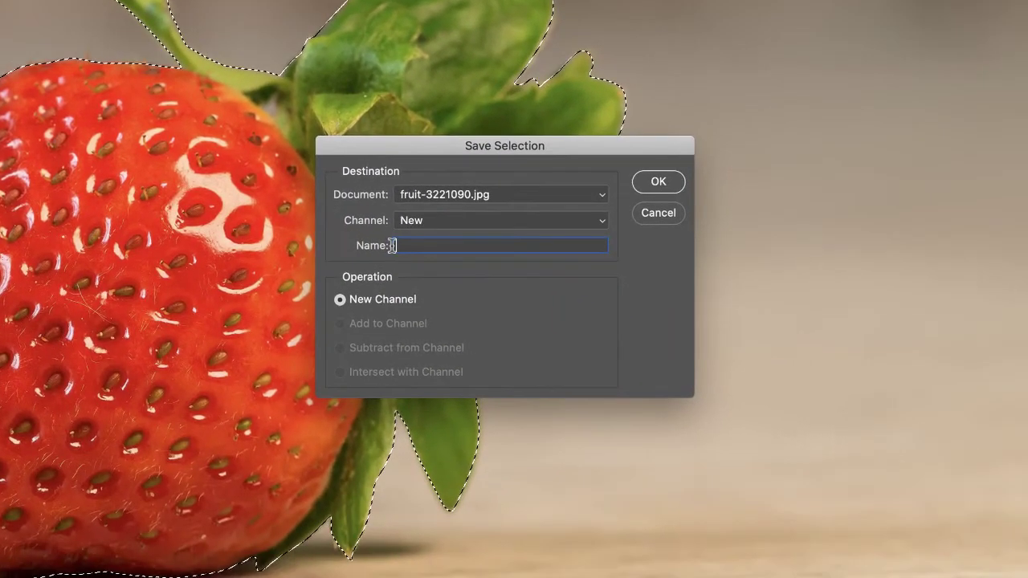
pyautogui.write('Strawber')
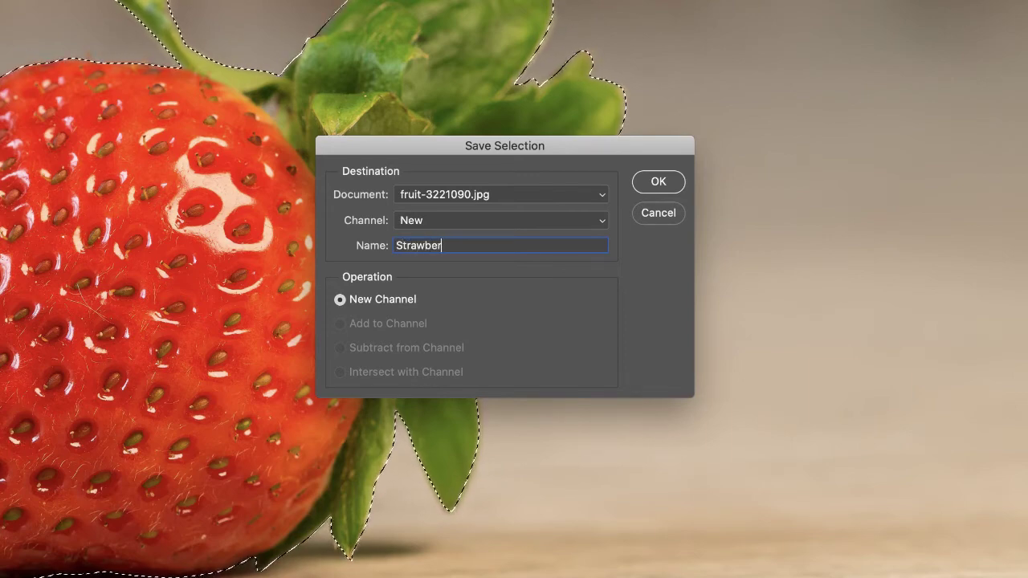
pyautogui.write('ry')
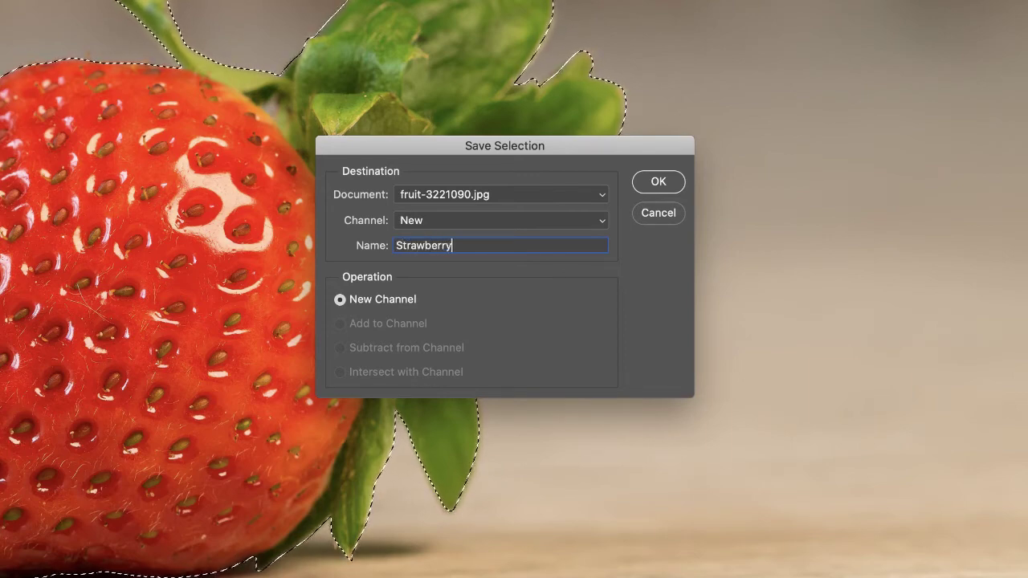
pyautogui.click(672, 185)
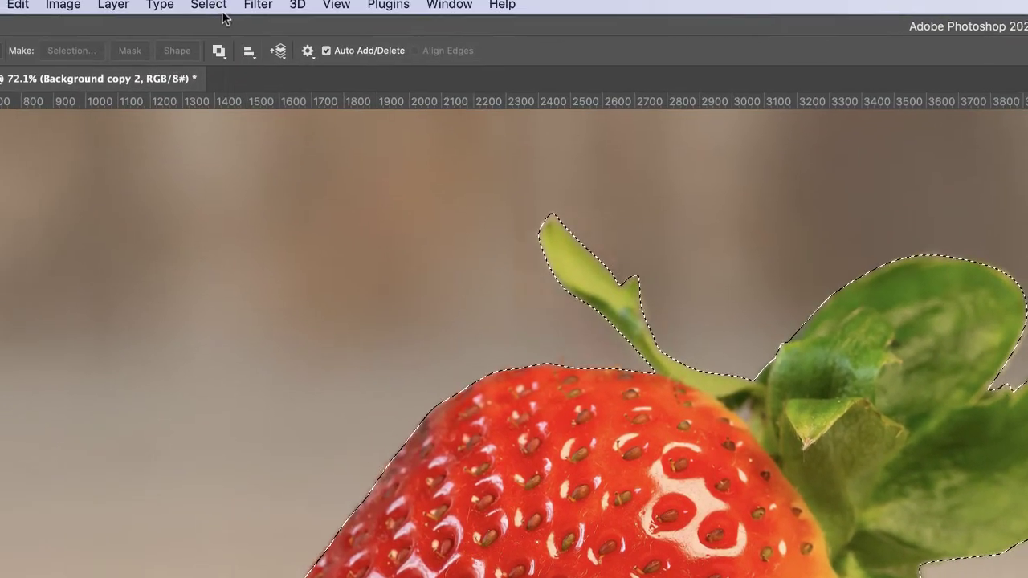
# Step: Check the Load Selection options for the saved Strawberry channel in fruit-3221090.jpg, without loading it
pyautogui.click(227, 10)
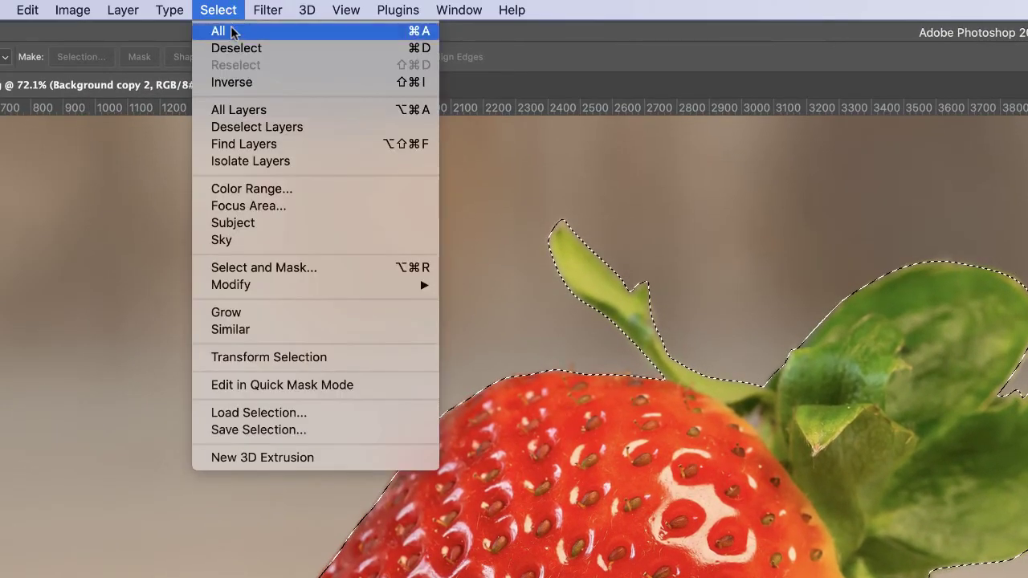
pyautogui.click(273, 413)
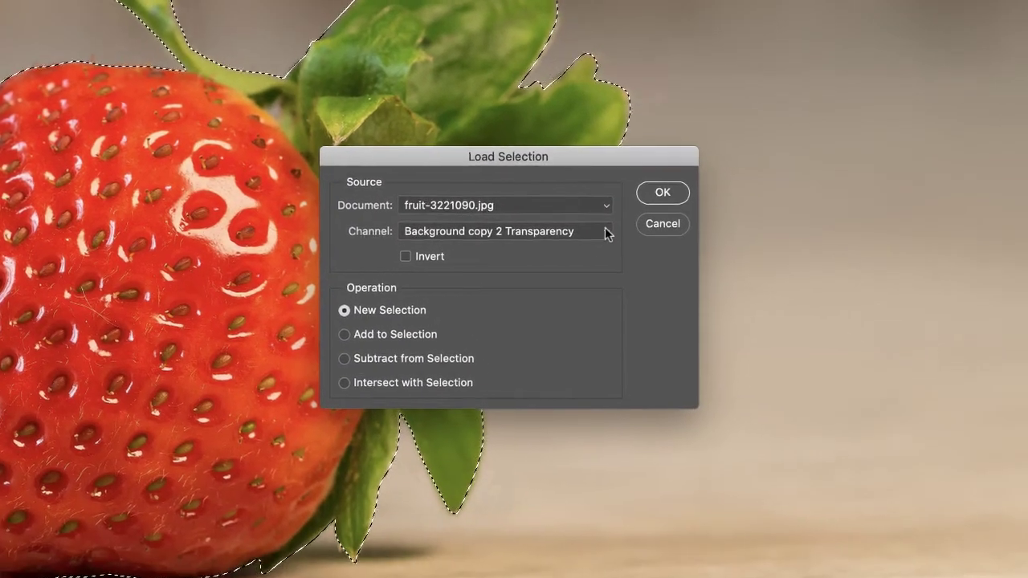
pyautogui.click(996, 540)
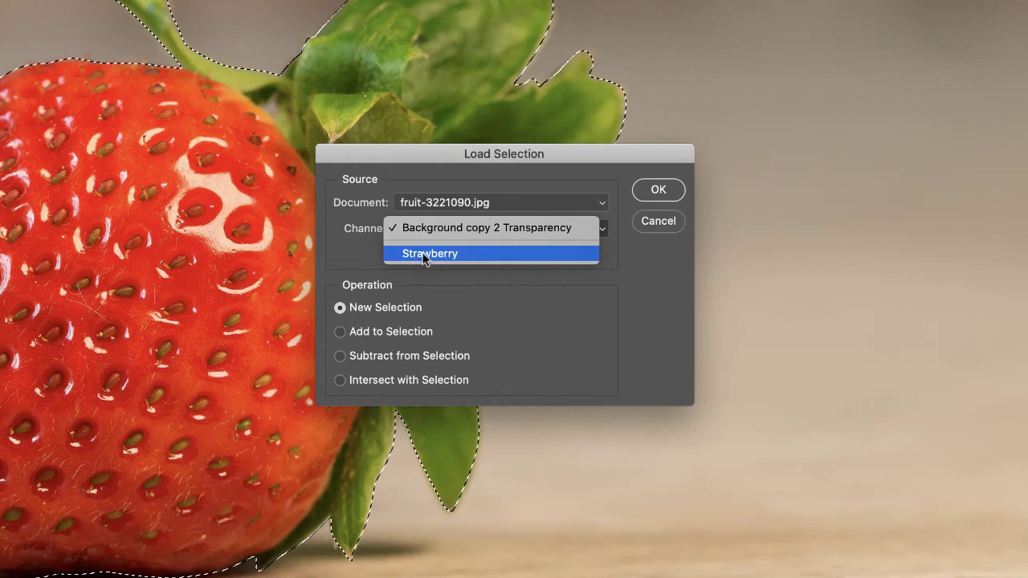
pyautogui.click(657, 195)
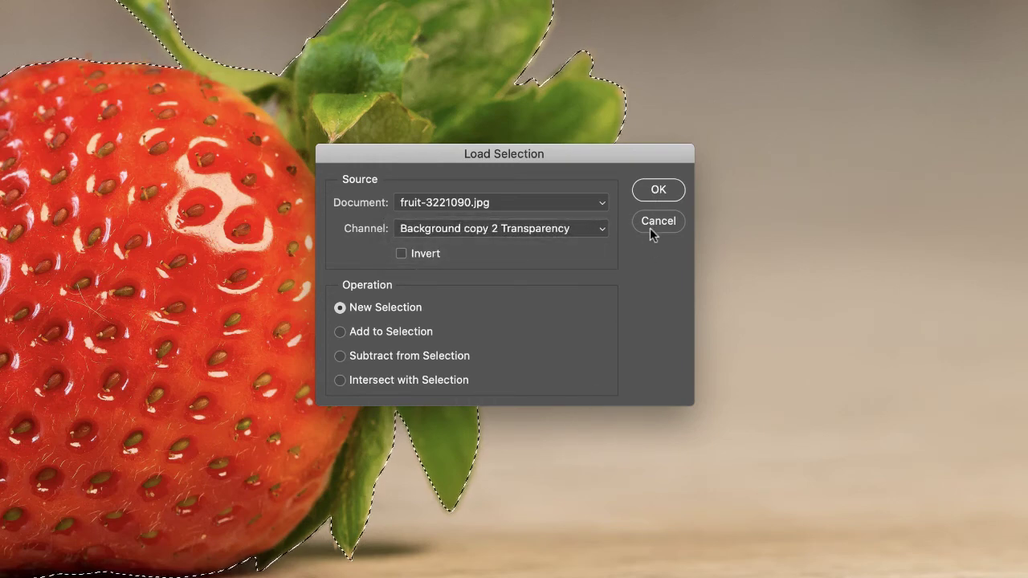
pyautogui.click(653, 230)
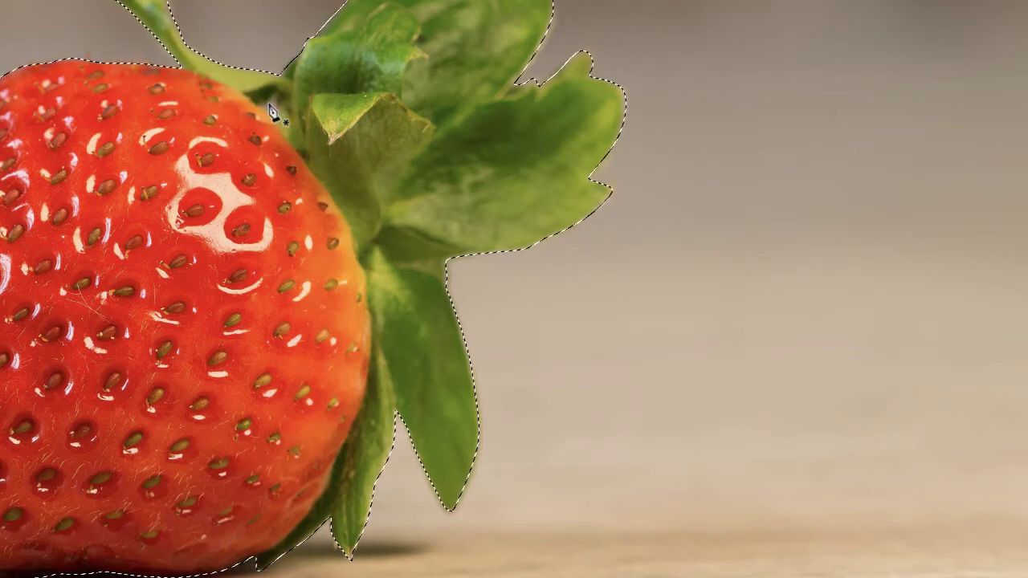
# Step: Draw a closed pen path around the small background gap between the strawberry's upper edge and its leaf stems
pyautogui.press('z')
pyautogui.moveTo(269, 99); pyautogui.dragTo(399, 156)
pyautogui.press('p')
pyautogui.click(263, 198)
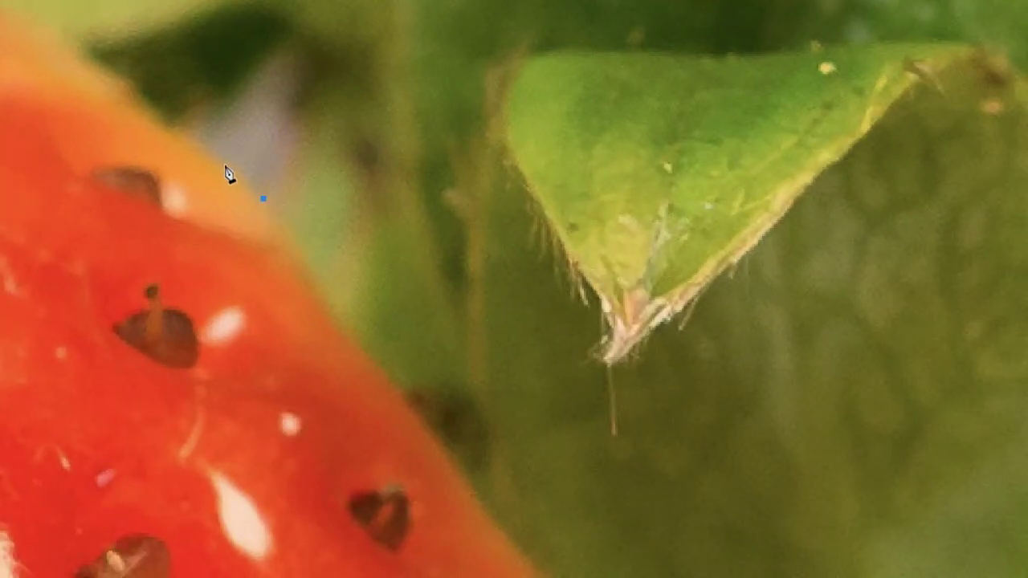
pyautogui.click(195, 139)
pyautogui.click(217, 129)
pyautogui.click(261, 73)
pyautogui.click(282, 54)
pyautogui.click(285, 85)
pyautogui.click(286, 122)
pyautogui.click(286, 149)
pyautogui.click(264, 198)
# Step: Subtract the gap's path from the current selection, anti-aliased with a feather radius of 1.5 pixels
pyautogui.press('z')
pyautogui.moveTo(339, 196); pyautogui.dragTo(231, 170)
pyautogui.press('p')
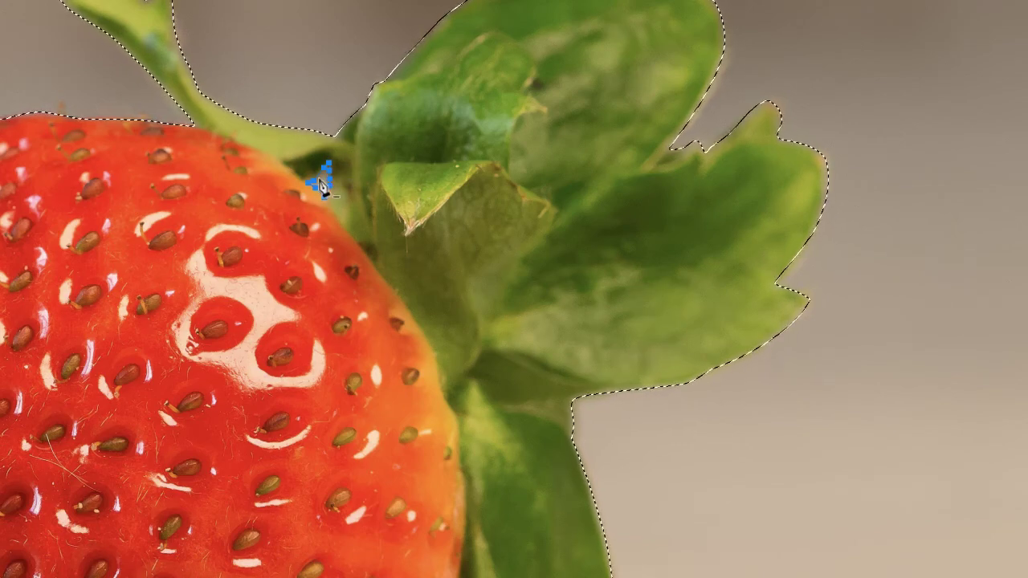
pyautogui.rightClick(321, 182)
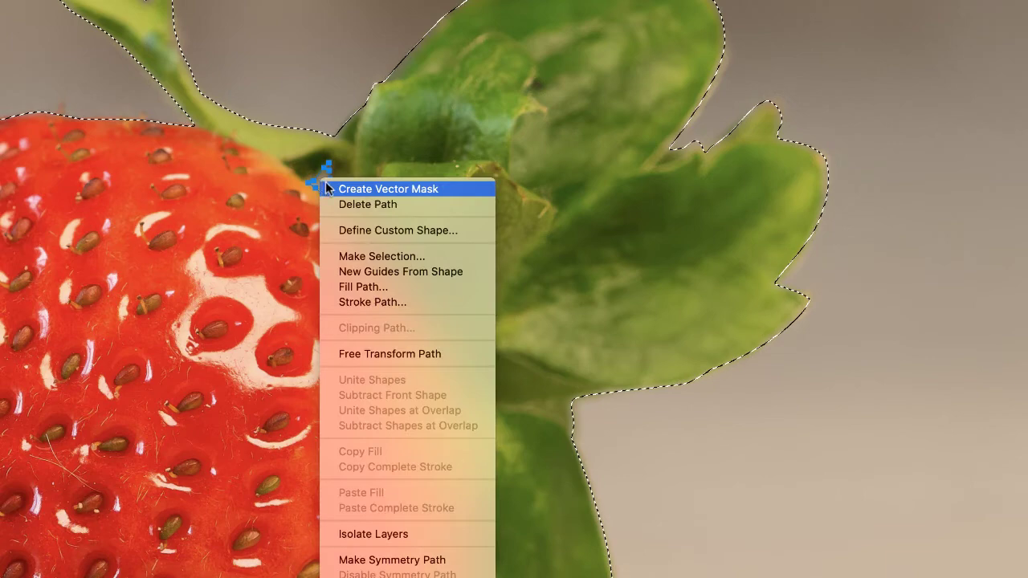
pyautogui.click(358, 257)
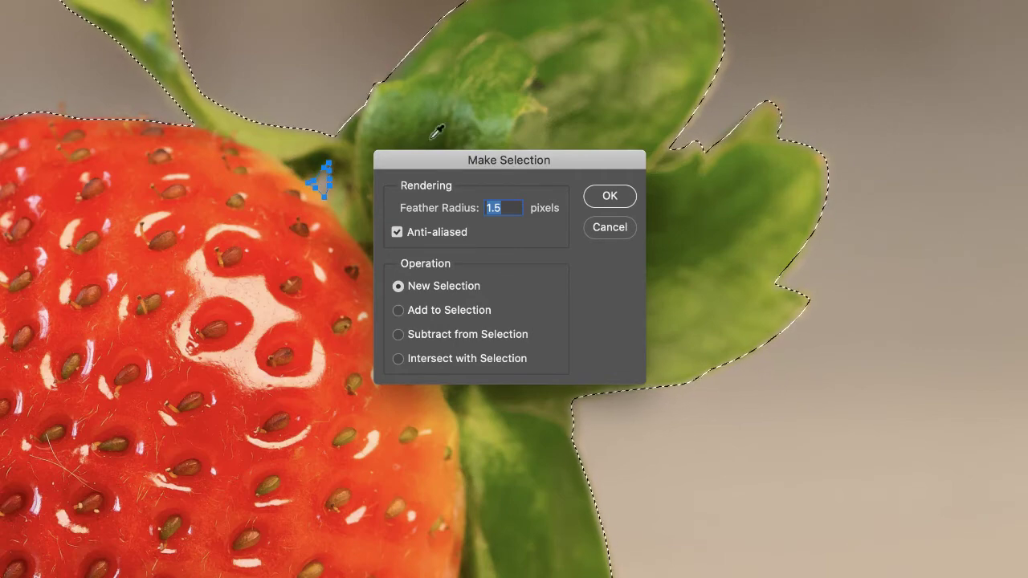
pyautogui.click(399, 335)
pyautogui.click(604, 197)
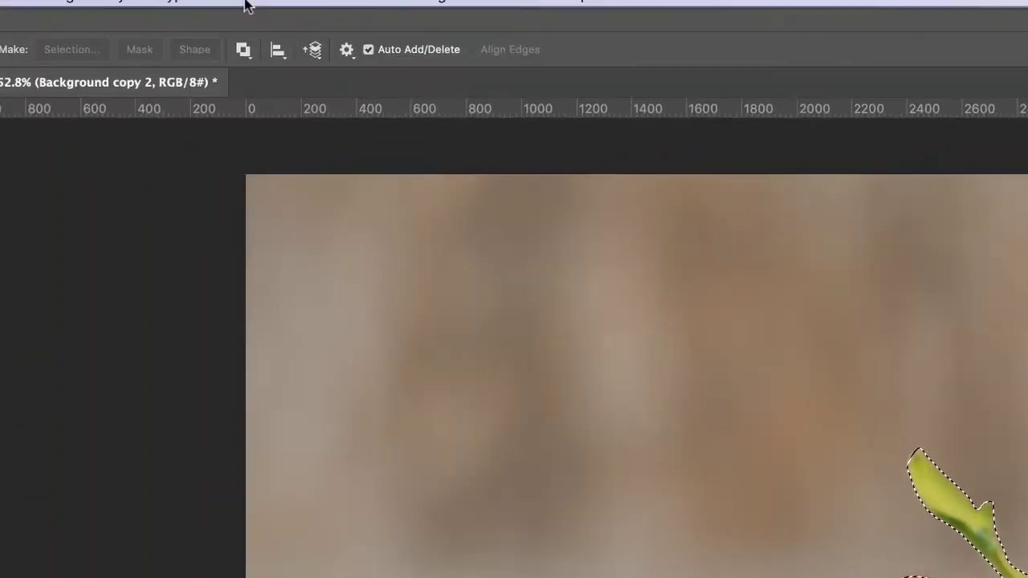
# Step: Save the selection as a new channel named Strawberry 2 in fruit-3221090.jpg
pyautogui.click(245, 2)
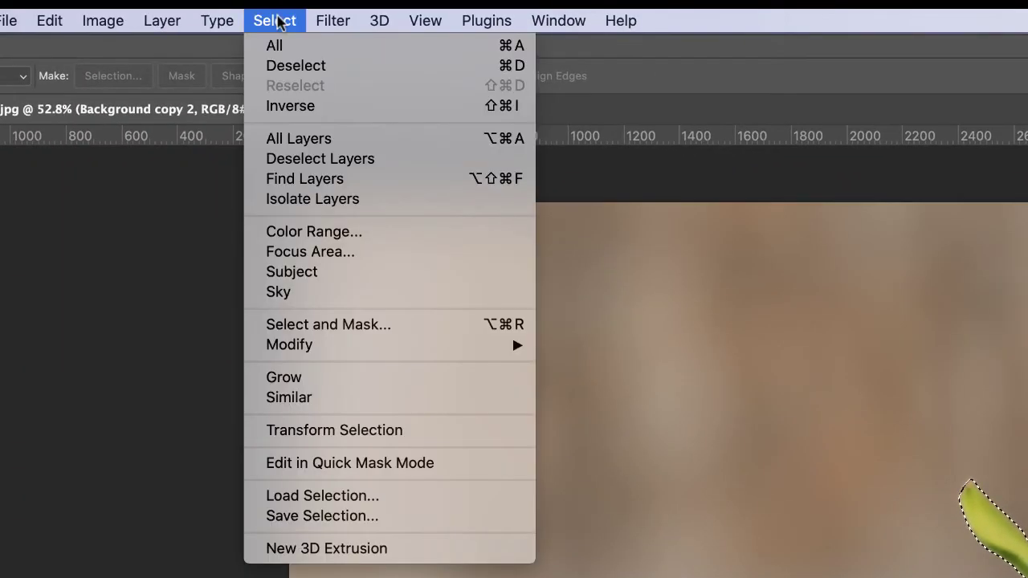
pyautogui.click(355, 518)
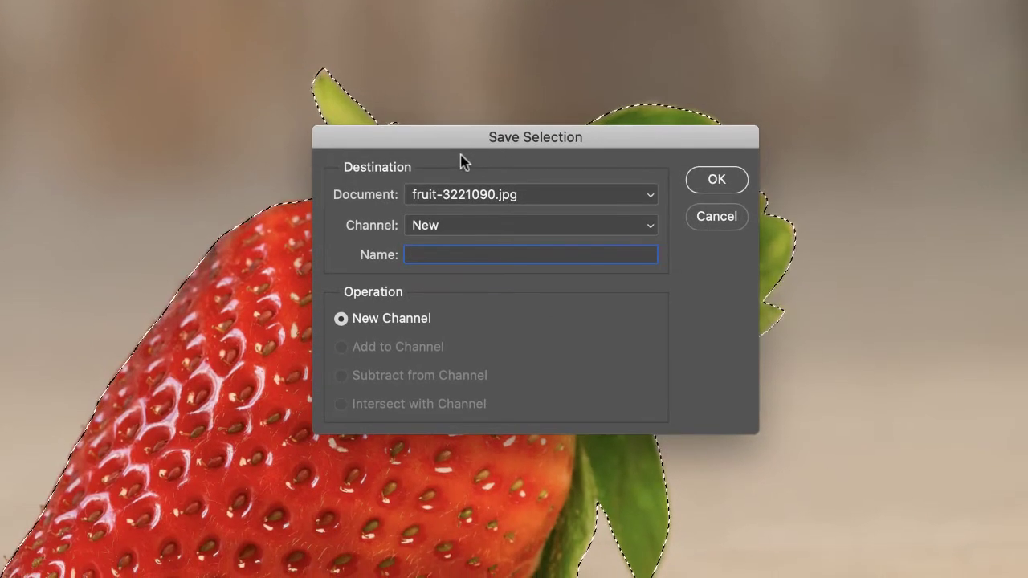
pyautogui.write('Strawberry ')
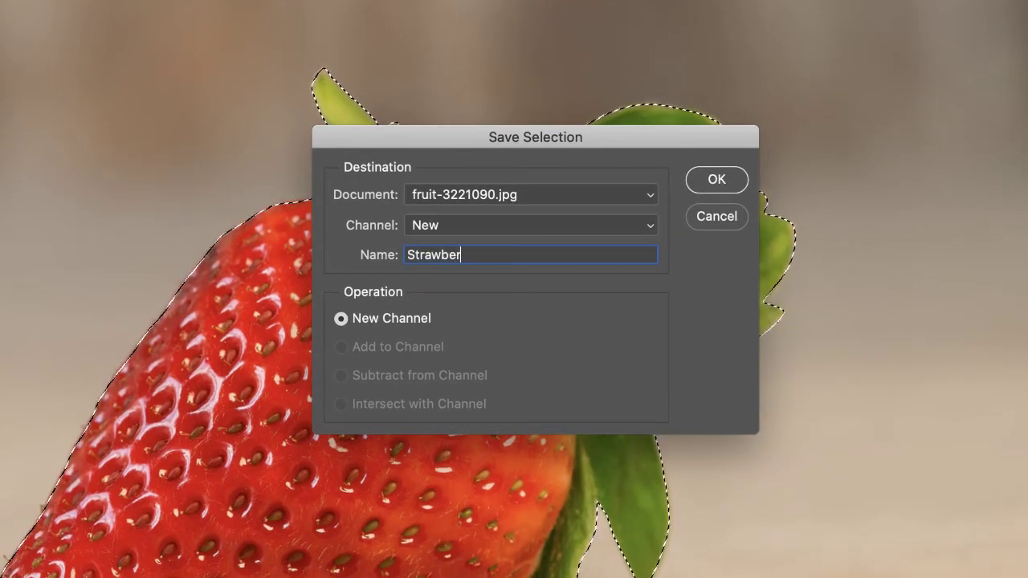
pyautogui.write('2')
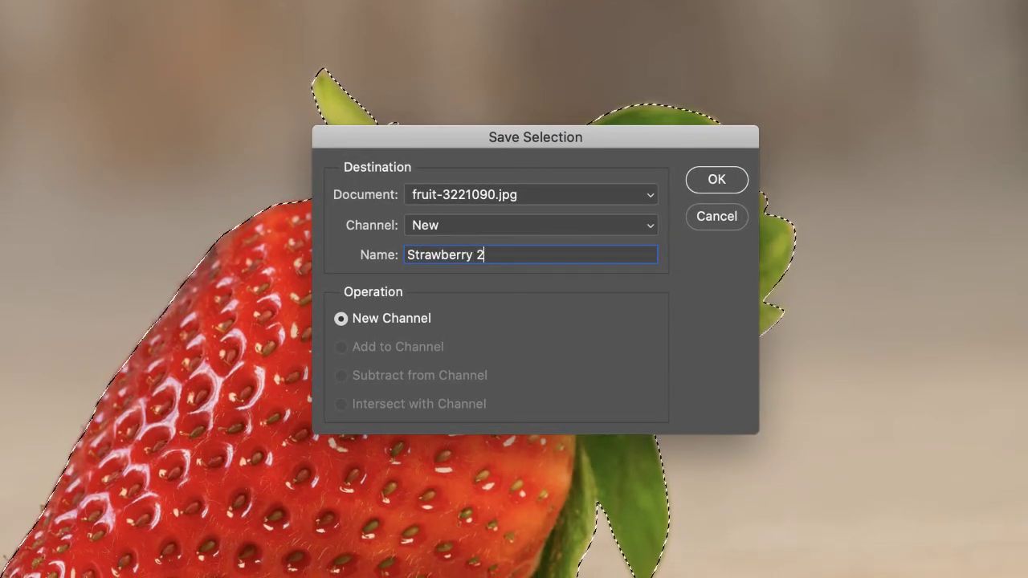
pyautogui.click(733, 187)
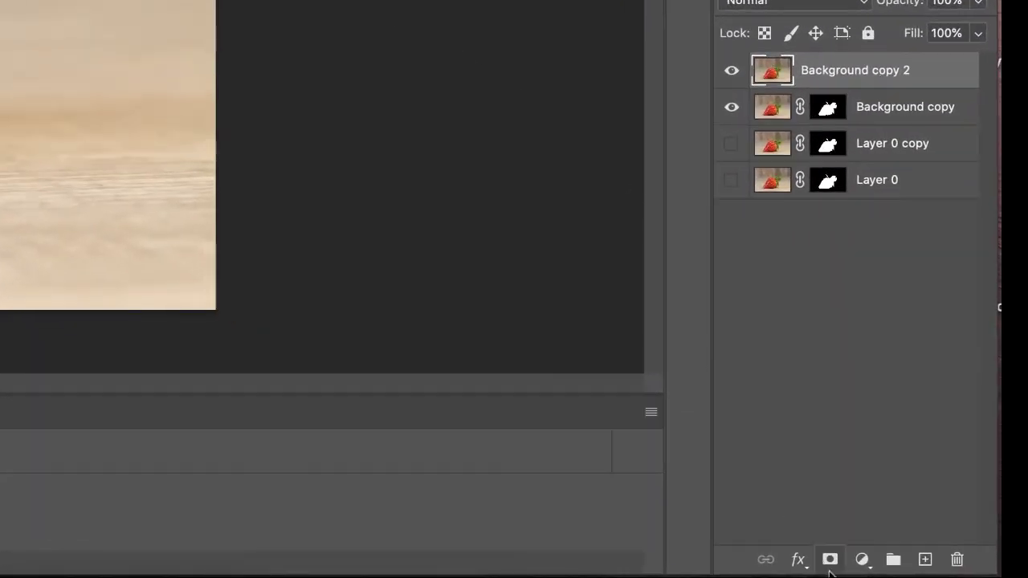
# Step: Mask the Background copy 2 layer with the selection and hide the Background copy layer beneath it
pyautogui.click(830, 559)
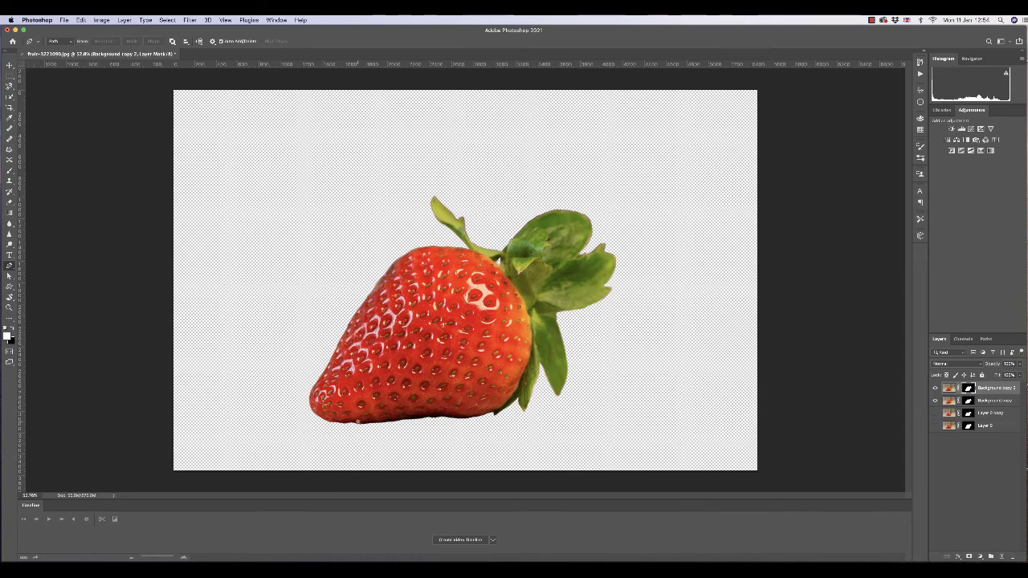
pyautogui.scroll(6, 360, 426)
pyautogui.scroll(2, 247, 428)
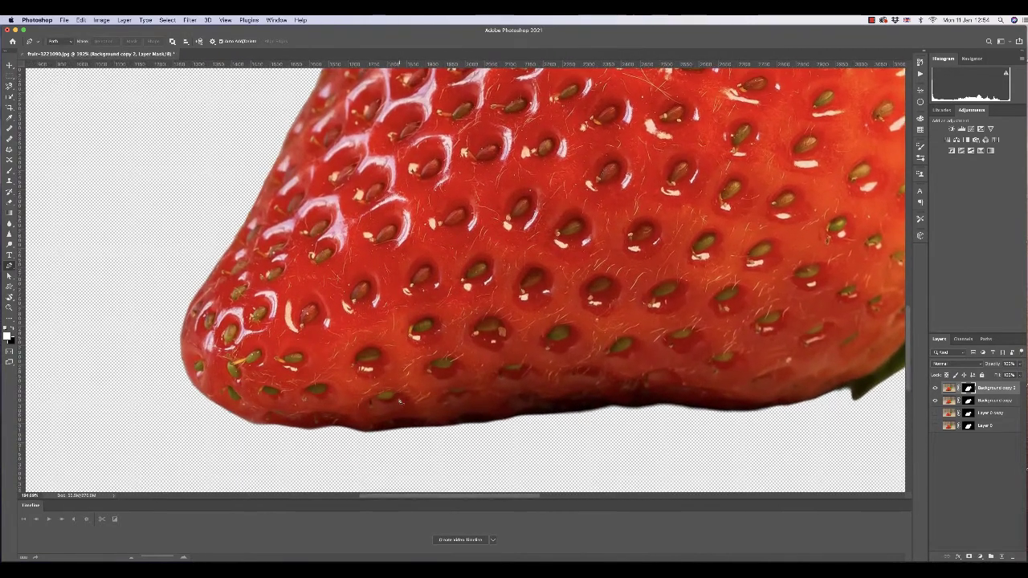
pyautogui.press('v')
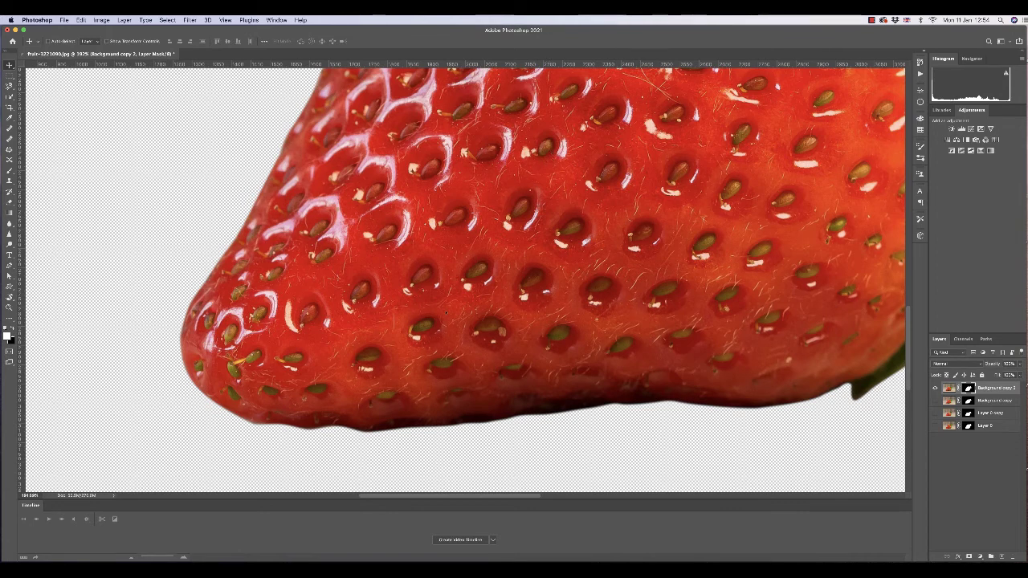
# Step: Shift the masked strawberry around with the Move tool at close zoom to examine its cut-out edges from leaves to underside
pyautogui.scroll(5, 456, 272)
pyautogui.scroll(5, 494, 170)
pyautogui.hscroll(5, 494, 170)
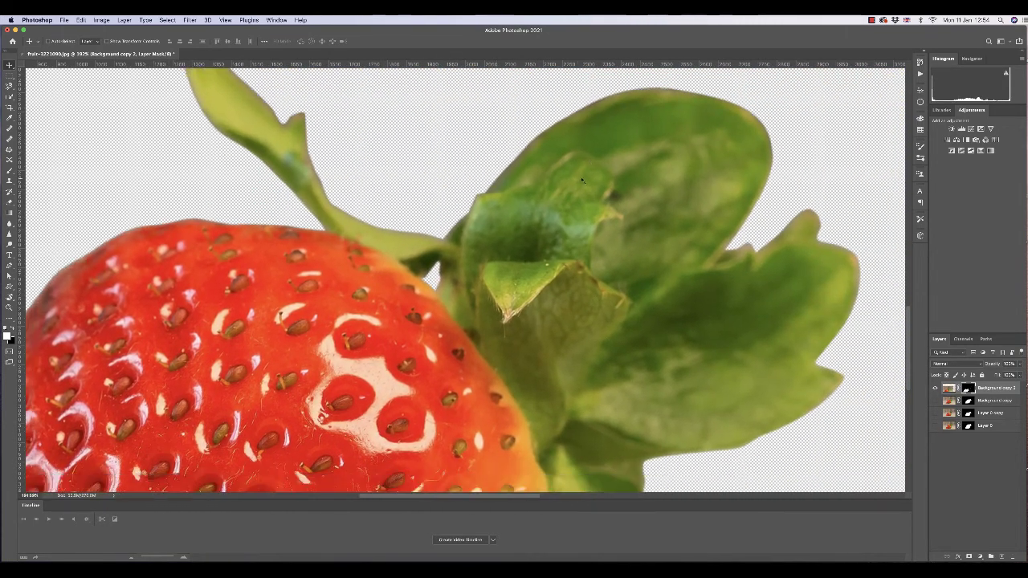
pyautogui.scroll(4, 566, 259)
pyautogui.hscroll(1, 566, 258)
pyautogui.hscroll(1, 214, 268)
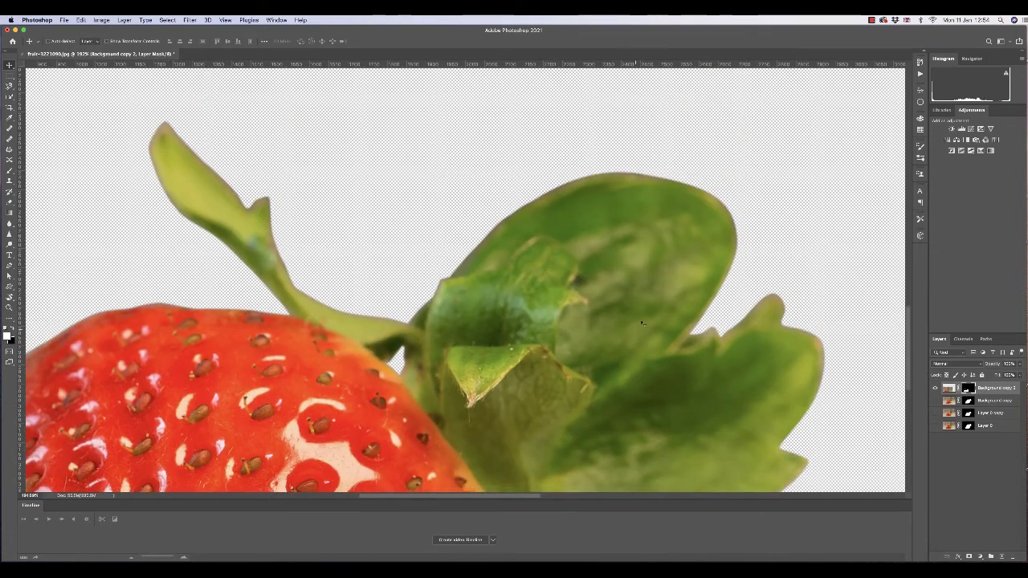
pyautogui.scroll(-6, 367, 255)
pyautogui.hscroll(1, 367, 255)
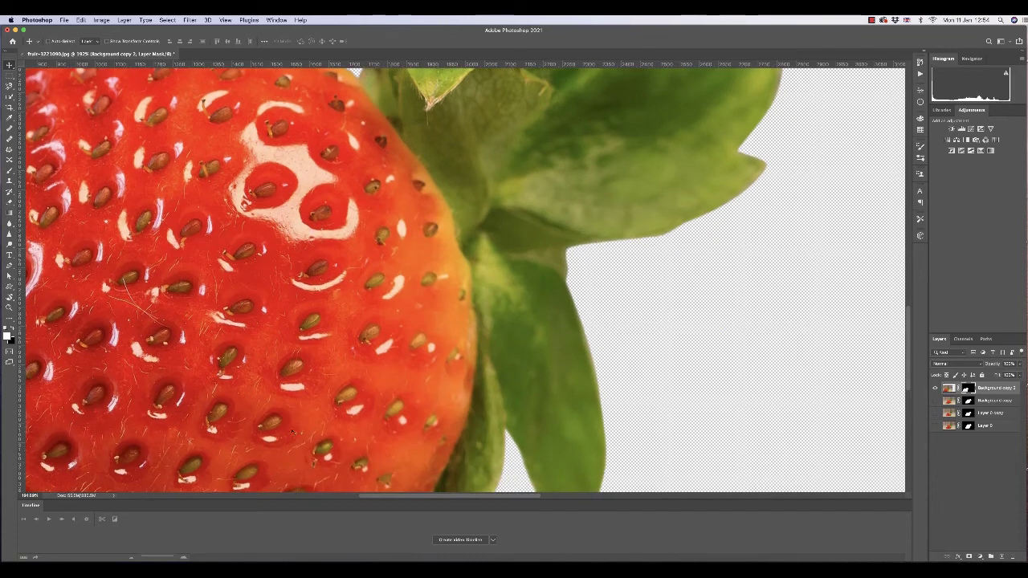
pyautogui.moveTo(296, 413); pyautogui.dragTo(536, 160)
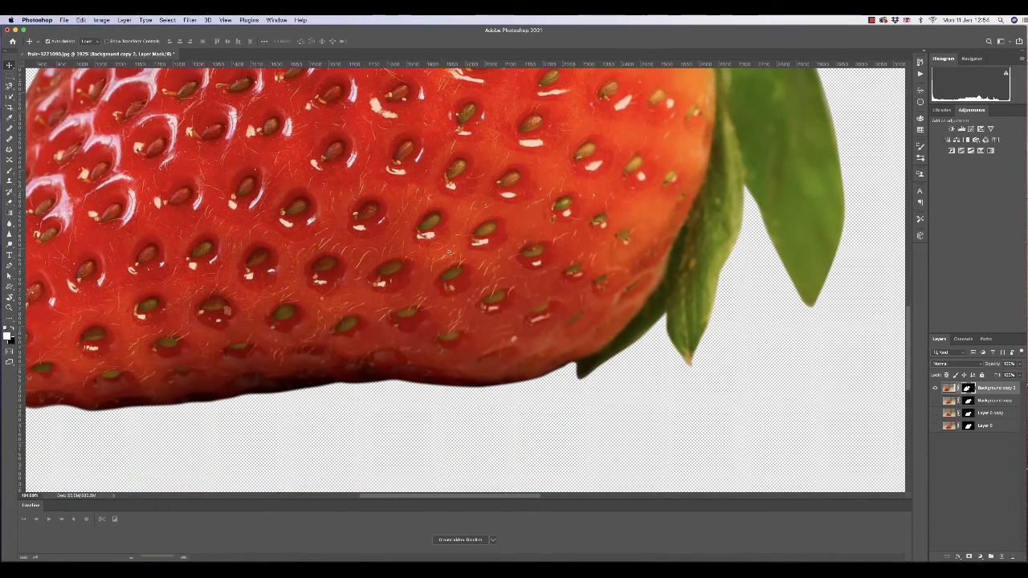
pyautogui.moveTo(451, 256); pyautogui.dragTo(423, 264)
# Step: Move the cut-out strawberry back toward the middle of the canvas
pyautogui.scroll(-2, 450, 265)
pyautogui.scroll(-3, 450, 265)
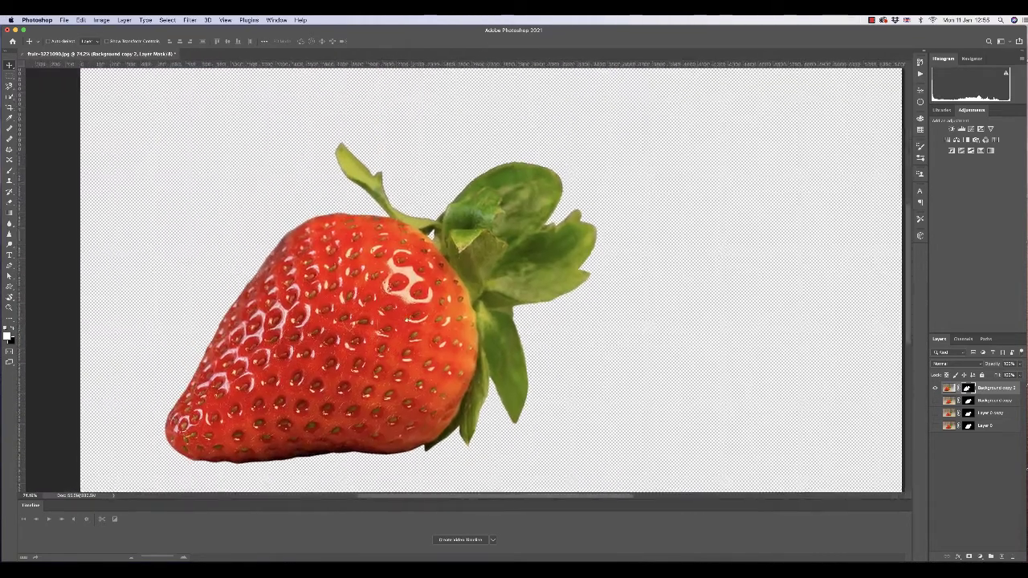
pyautogui.press('super+0')
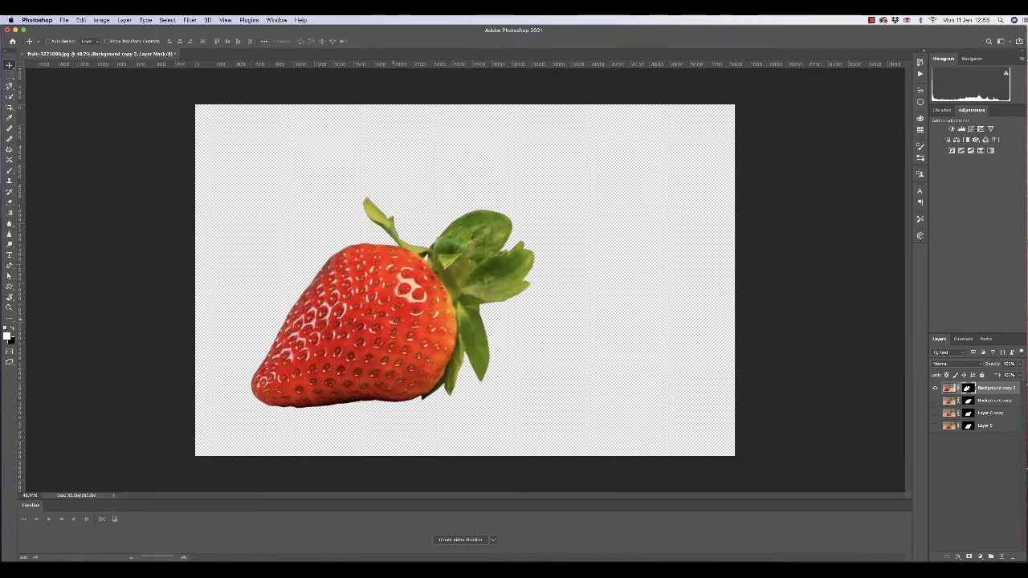
pyautogui.moveTo(405, 292); pyautogui.dragTo(472, 277)
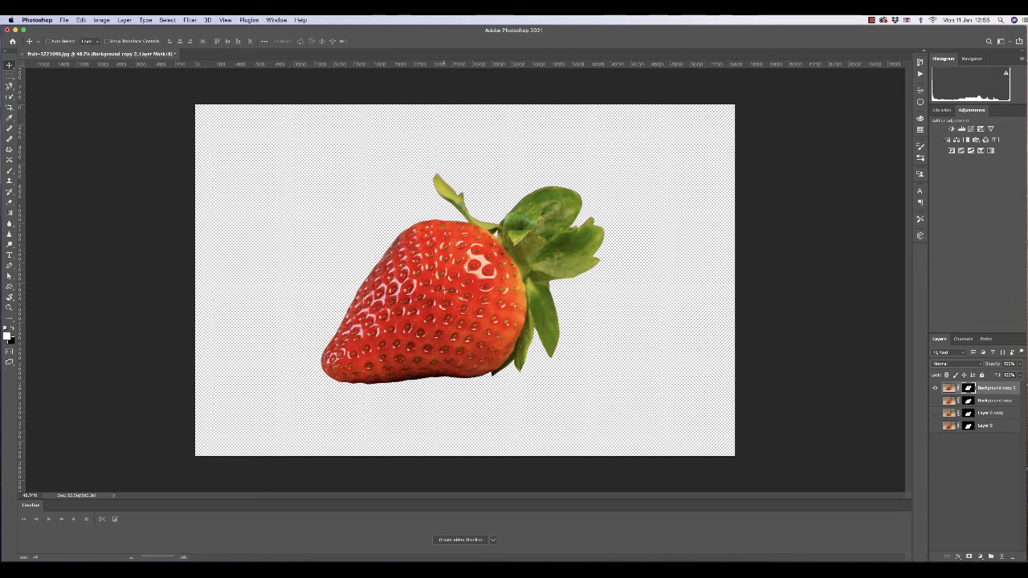
pyautogui.moveTo(449, 271)
pyautogui.mouseDown()
pyautogui.moveTo(503, 274)
pyautogui.moveTo(441, 218)
pyautogui.moveTo(469, 304)
pyautogui.moveTo(454, 249)
pyautogui.moveTo(465, 262)
pyautogui.moveTo(413, 256)
pyautogui.moveTo(438, 271)
pyautogui.mouseUp()
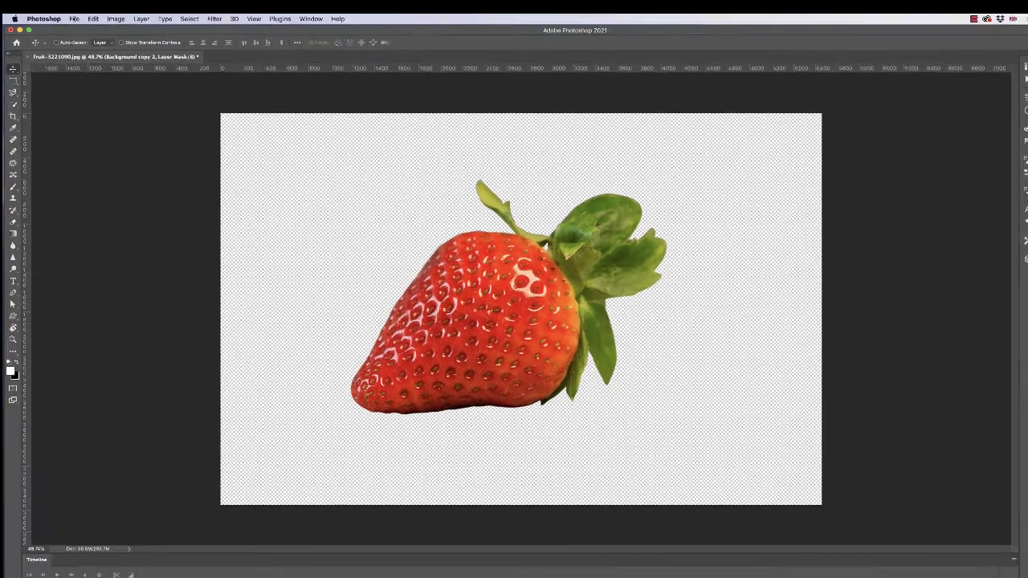
# Step: Save the cutout to the Desktop as fruit-3221090.png in PNG format with the large file size (fastest saving) option
pyautogui.click(65, 19)
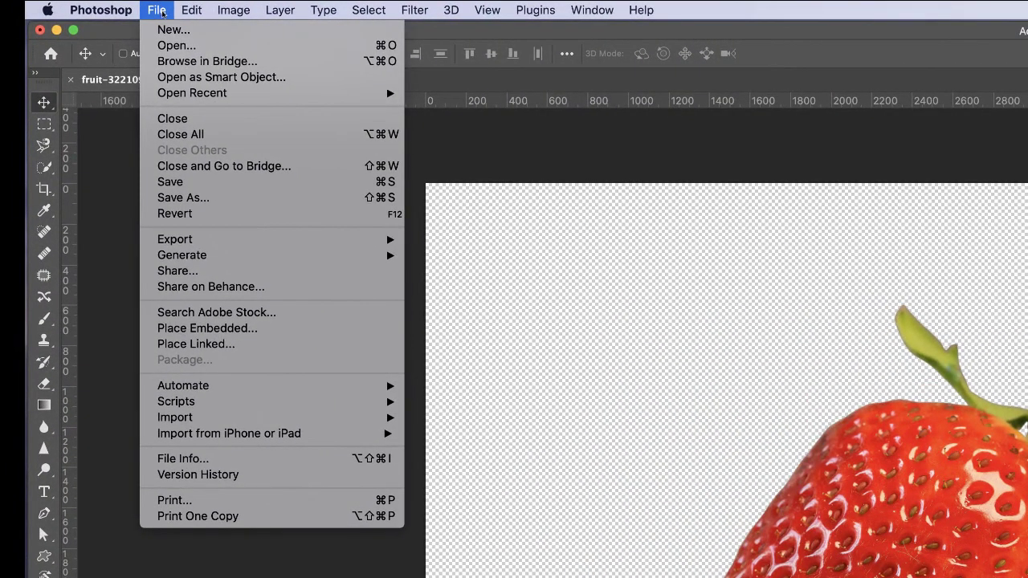
pyautogui.moveTo(232, 240)
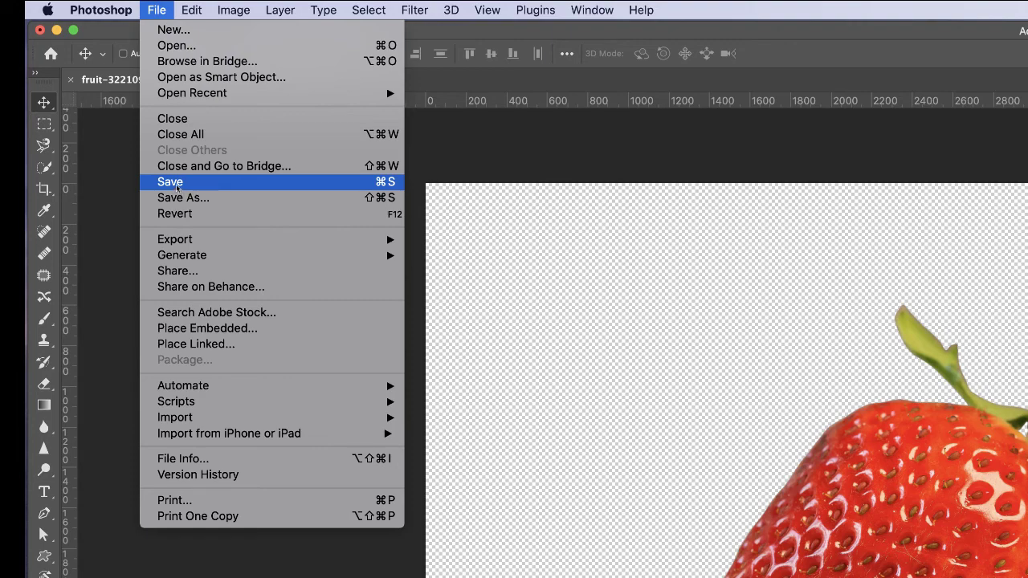
pyautogui.click(170, 183)
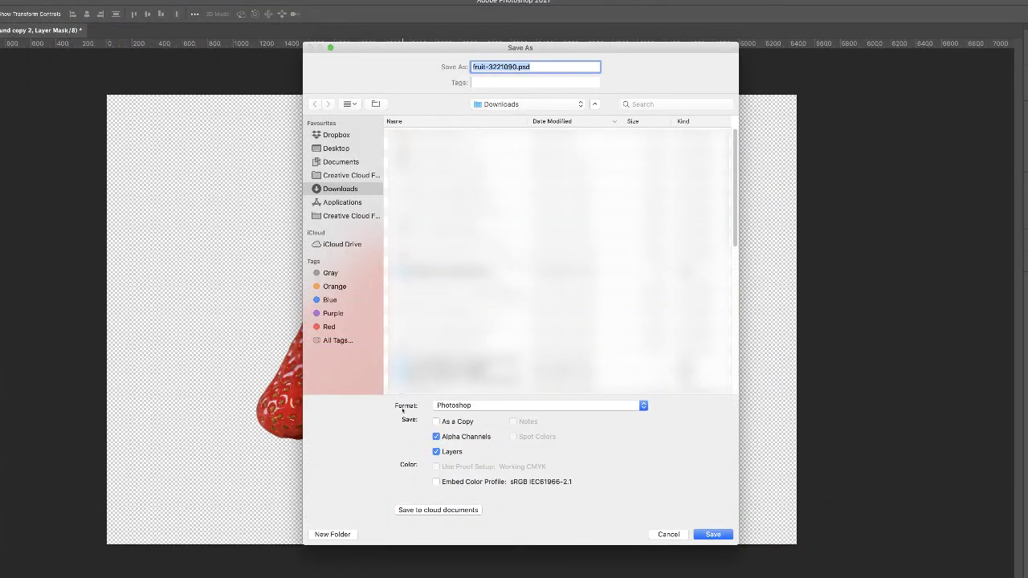
pyautogui.click(480, 405)
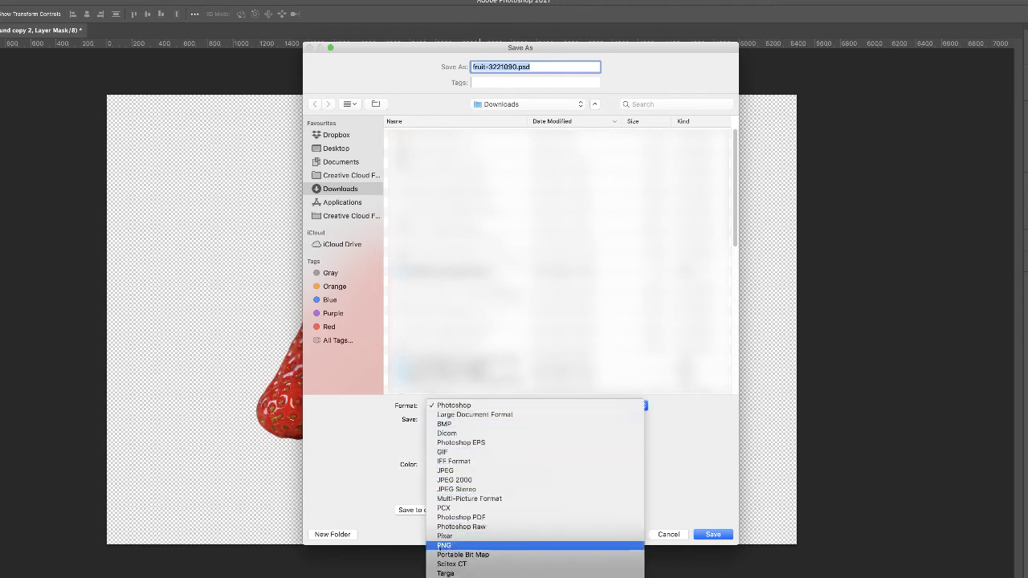
pyautogui.click(444, 546)
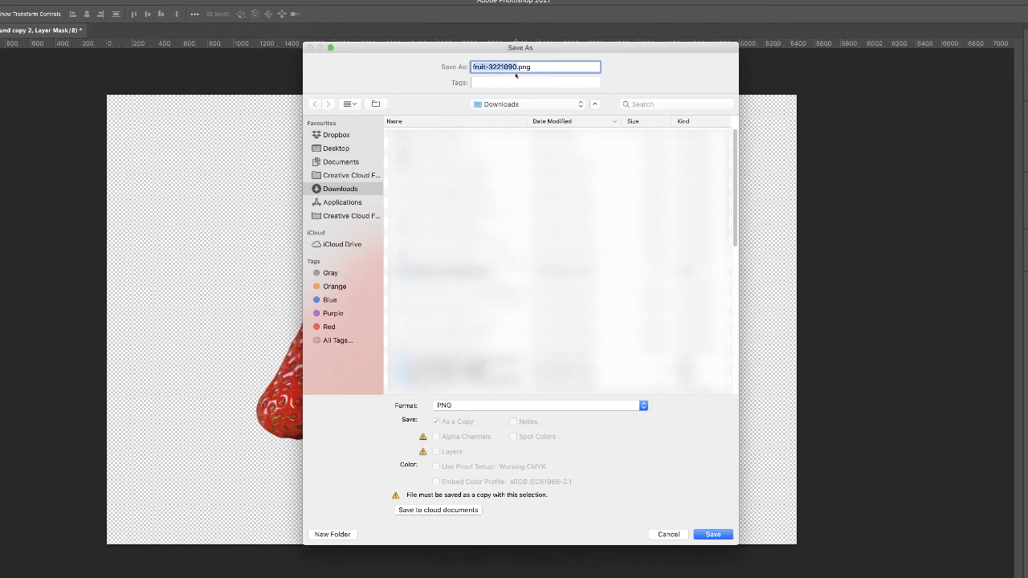
pyautogui.click(338, 149)
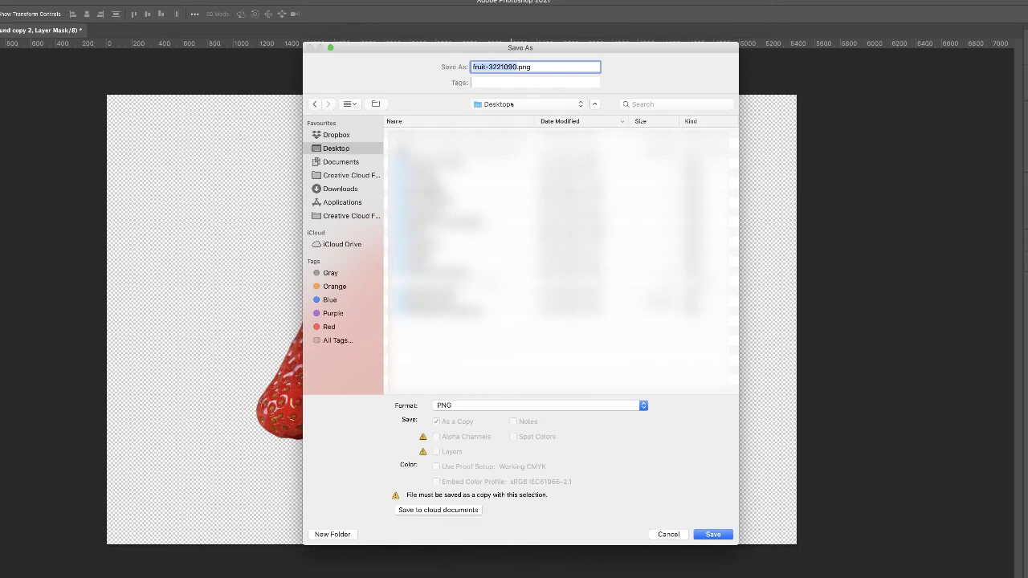
pyautogui.click(713, 534)
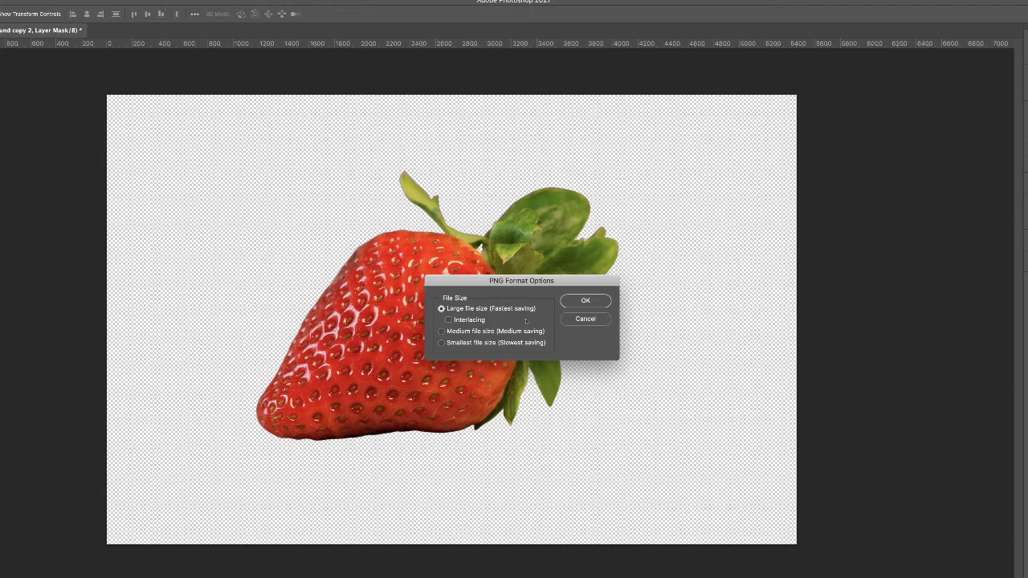
pyautogui.click(583, 301)
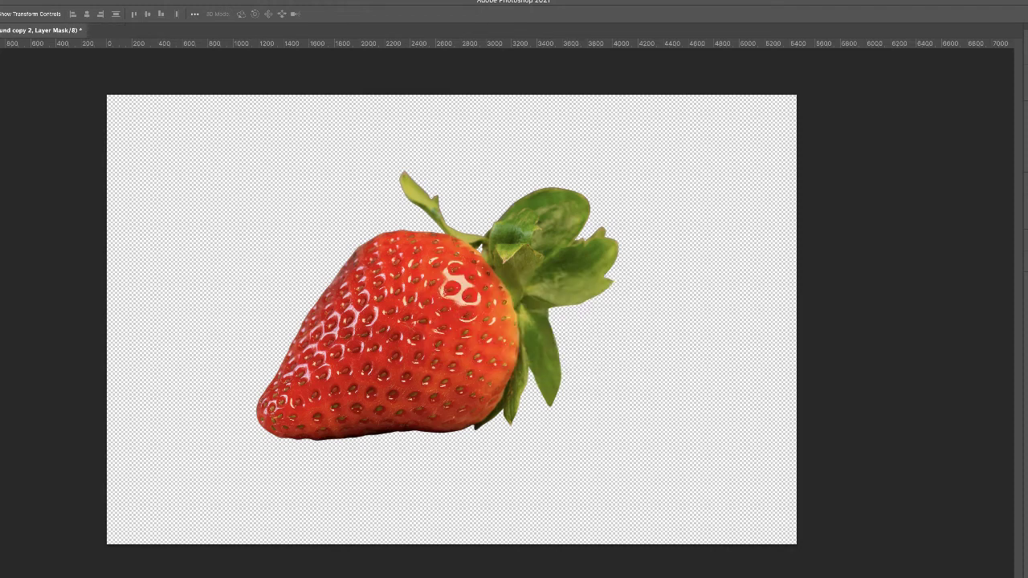
# Step: Move Layer 1 to the bottom of the layer stack and delete the four masked strawberry layers above it as one group
pyautogui.press('super+2')
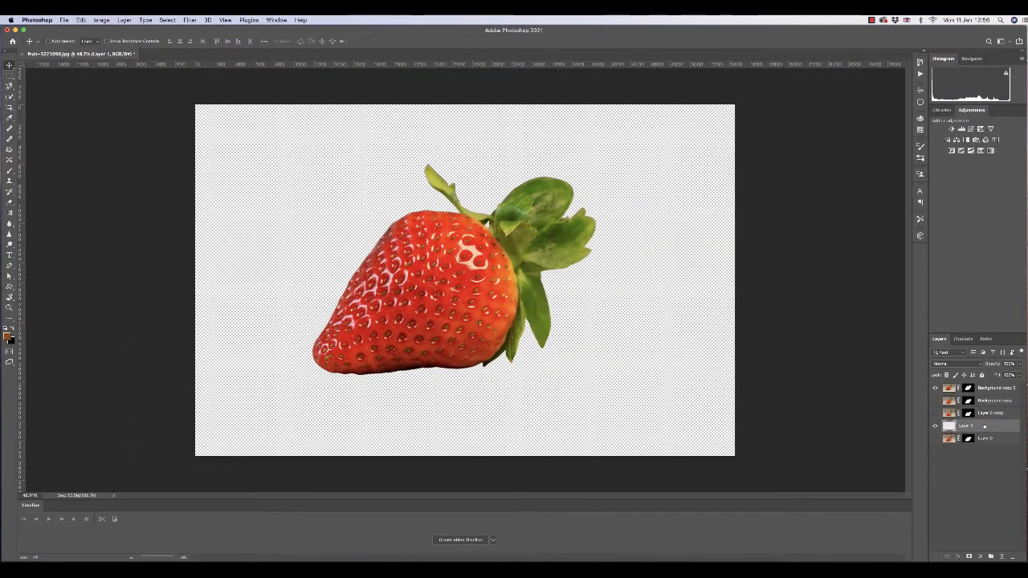
pyautogui.moveTo(985, 426); pyautogui.dragTo(987, 442)
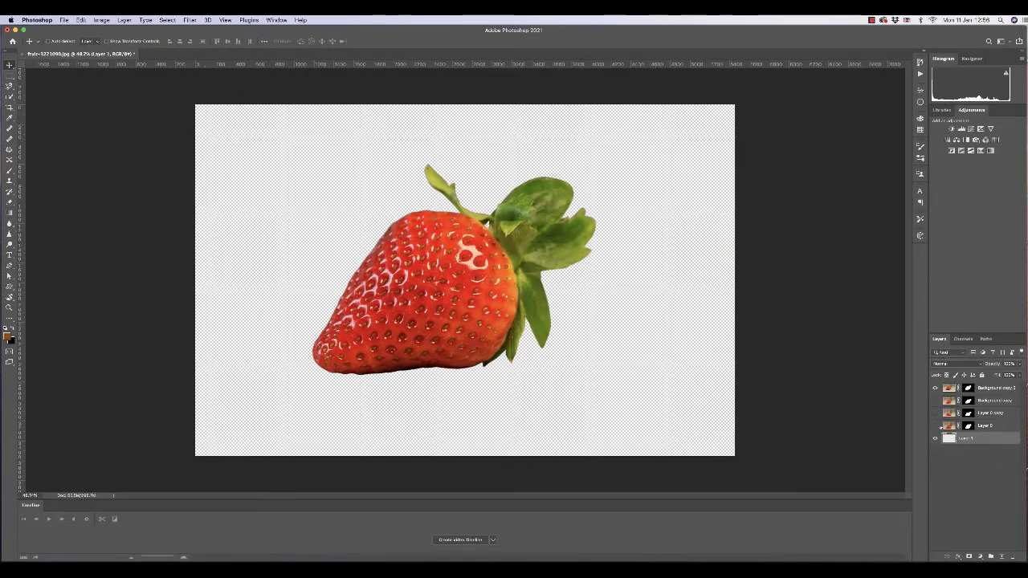
pyautogui.click(994, 426)
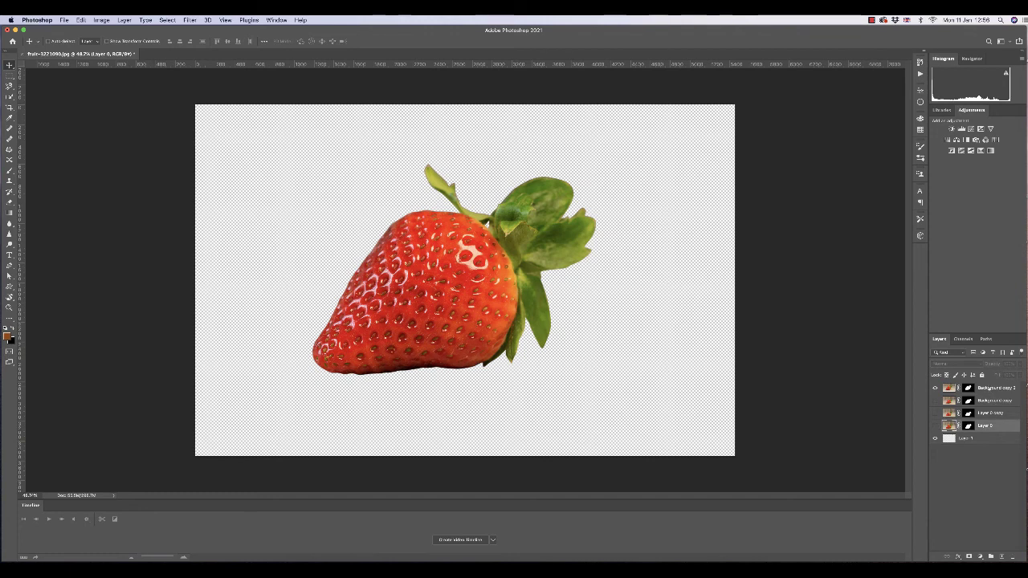
pyautogui.keyDown('shift'); pyautogui.click(989, 389); pyautogui.keyUp('shift')
pyautogui.press('super+g')
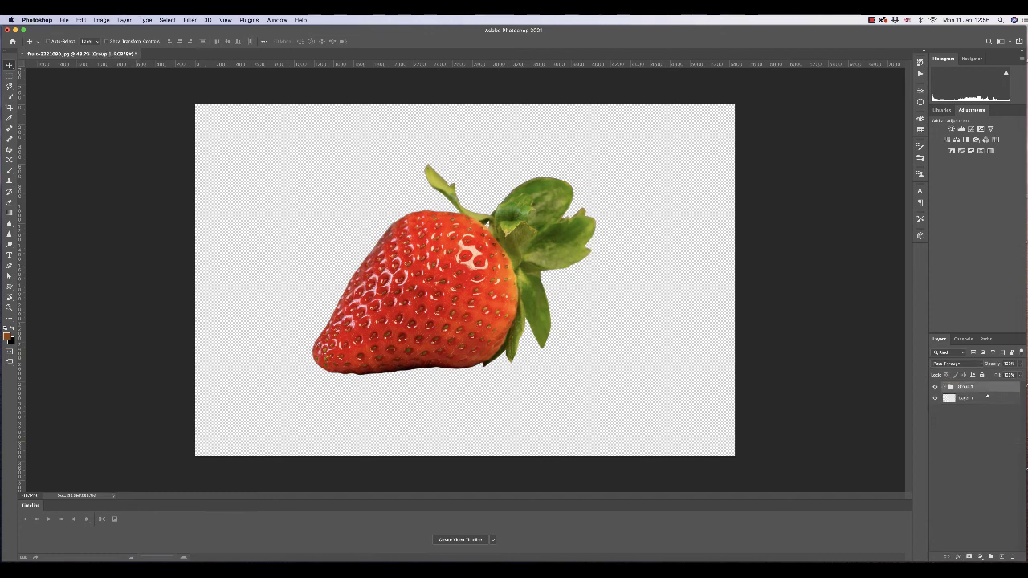
pyautogui.moveTo(979, 387); pyautogui.dragTo(1002, 556)
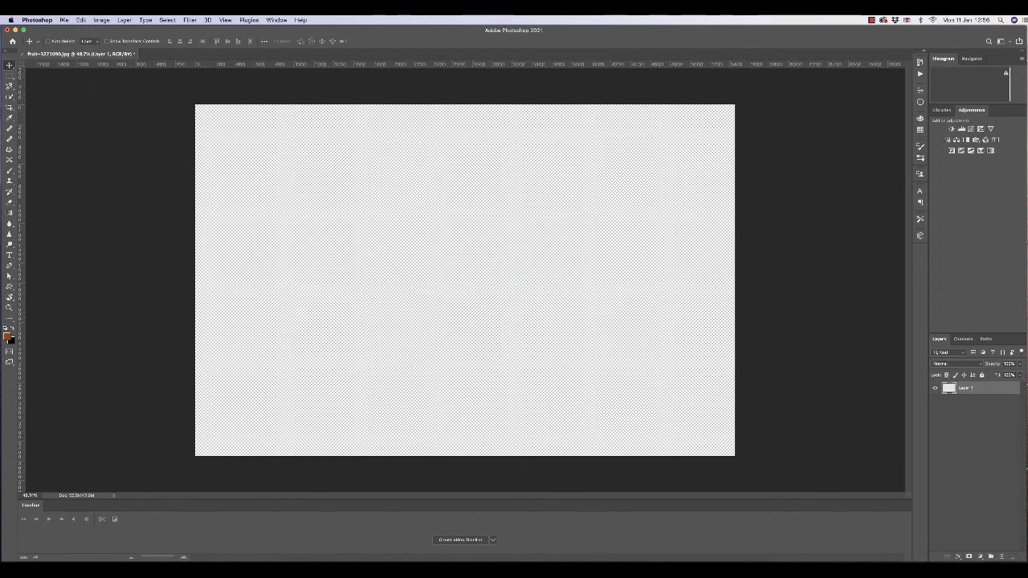
# Step: Open fruit-3221090.png from the Desktop and shift its cut-out strawberry slightly to the right on the canvas
pyautogui.click(63, 19)
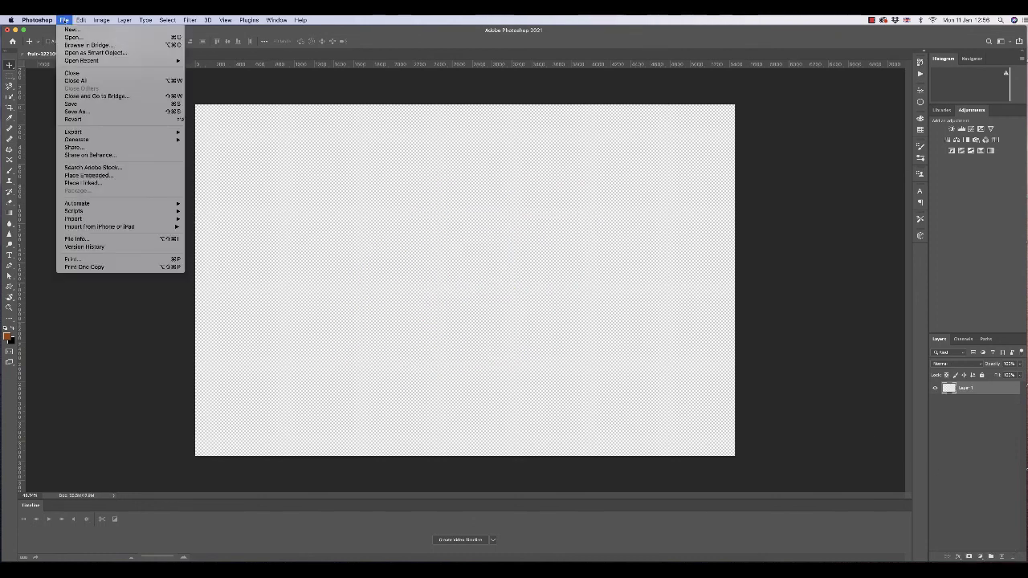
pyautogui.click(72, 37)
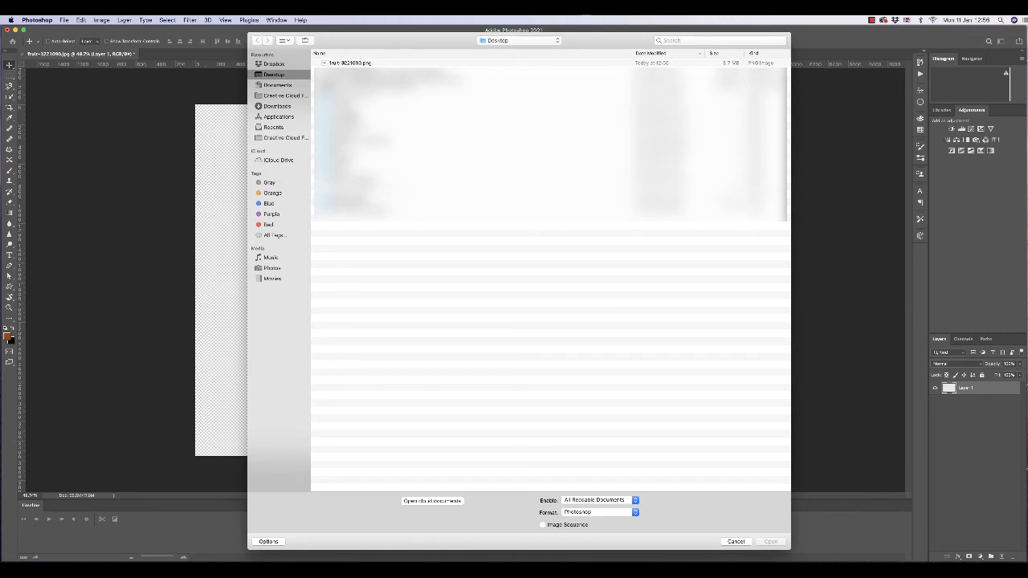
pyautogui.click(365, 63)
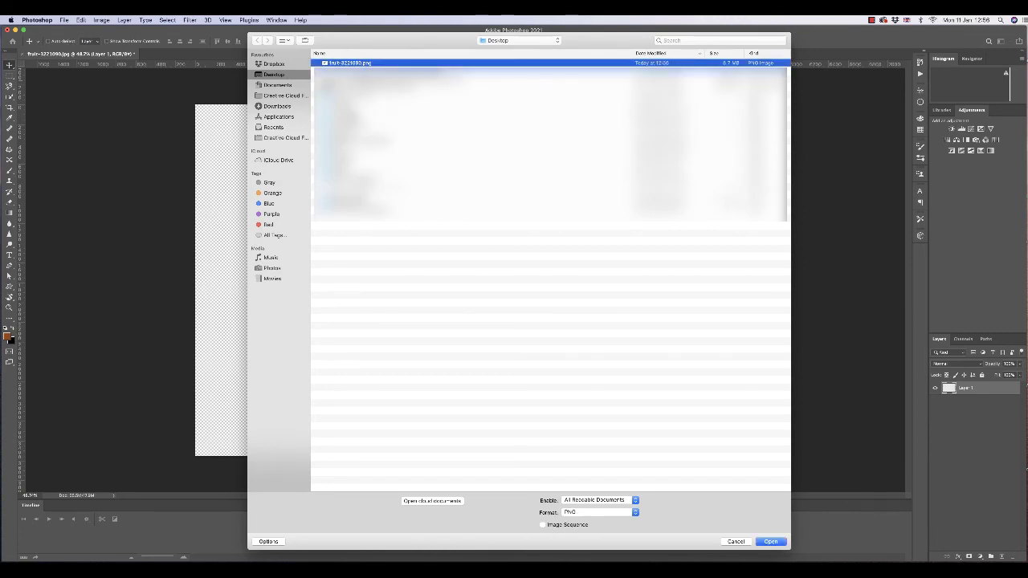
pyautogui.click(780, 543)
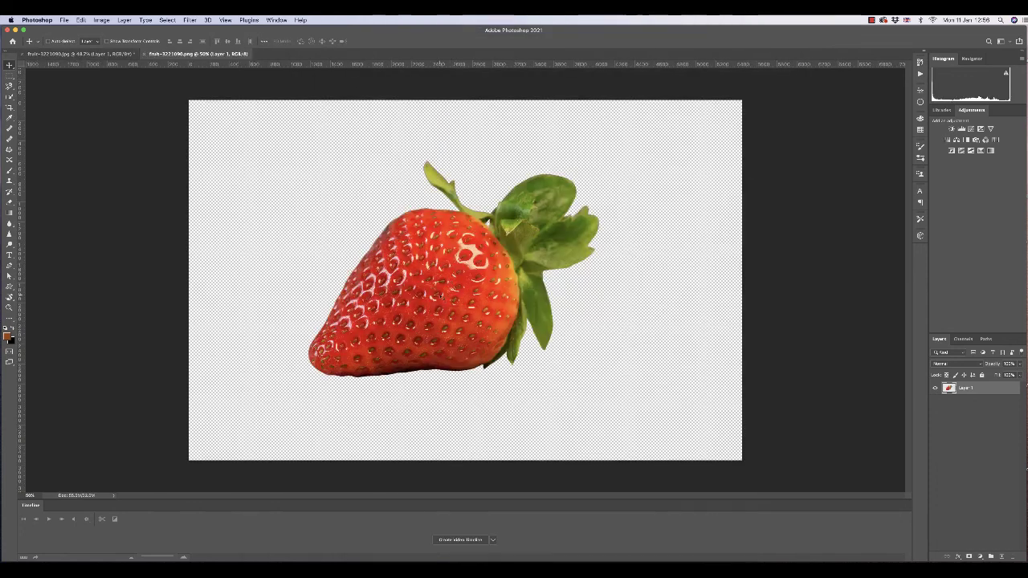
pyautogui.moveTo(462, 318); pyautogui.dragTo(480, 285)
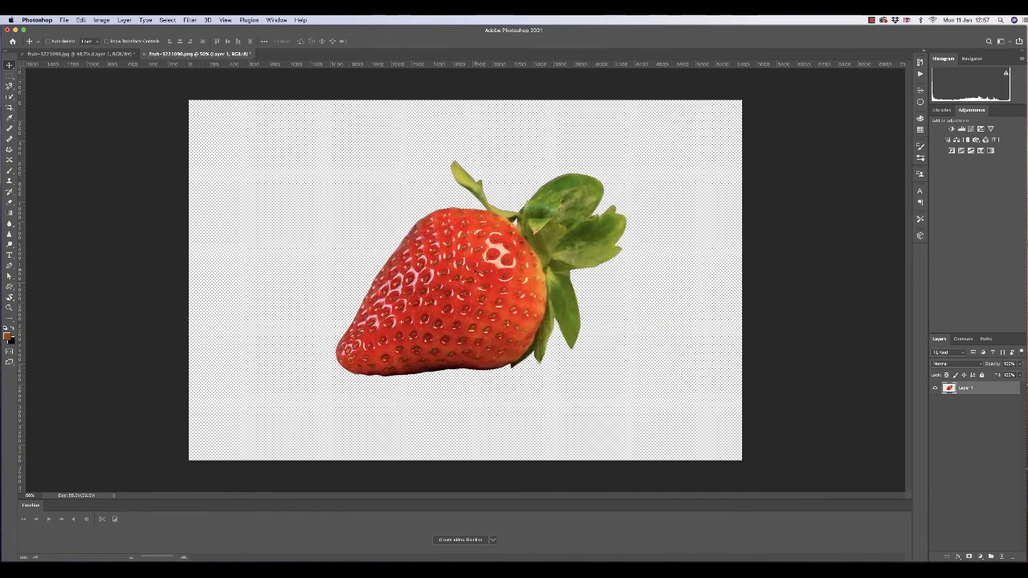